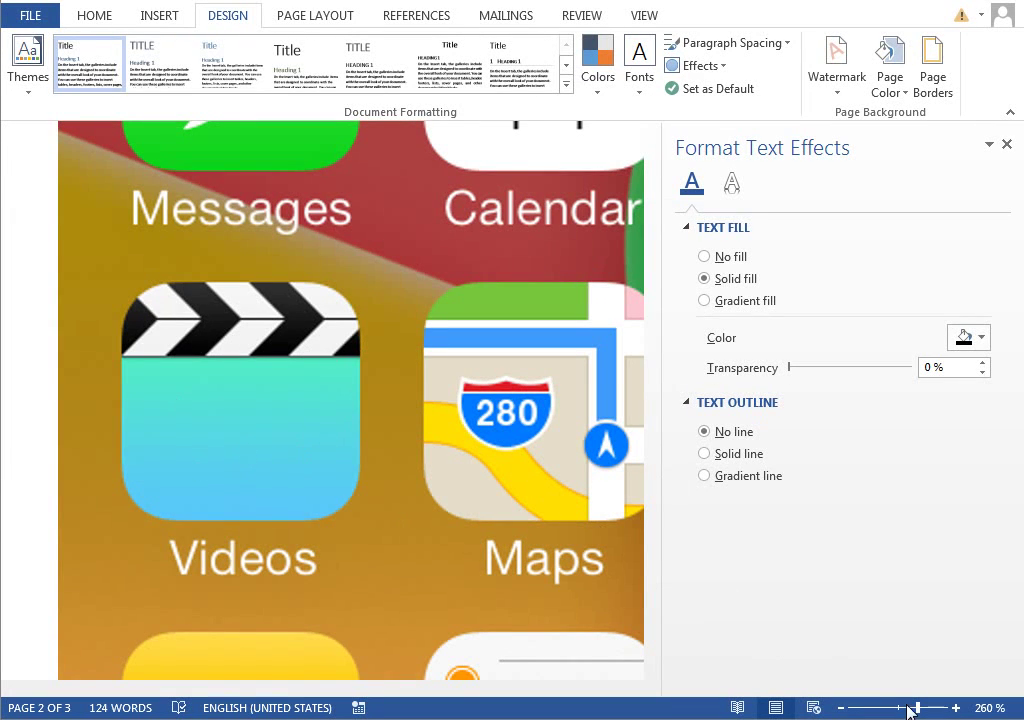
- Zoom out to 100%, scroll to the top, and select the home-screen screenshot
drag(910, 712, 897, 711)
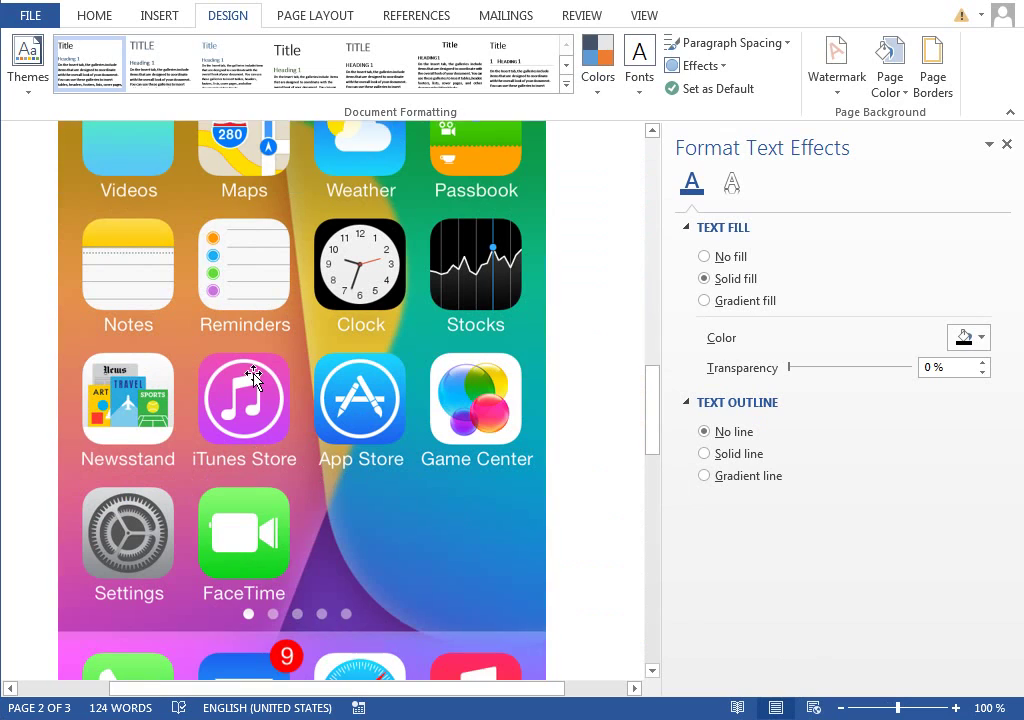
scroll(236, 355, up, 2)
scroll(220, 345, up, 2)
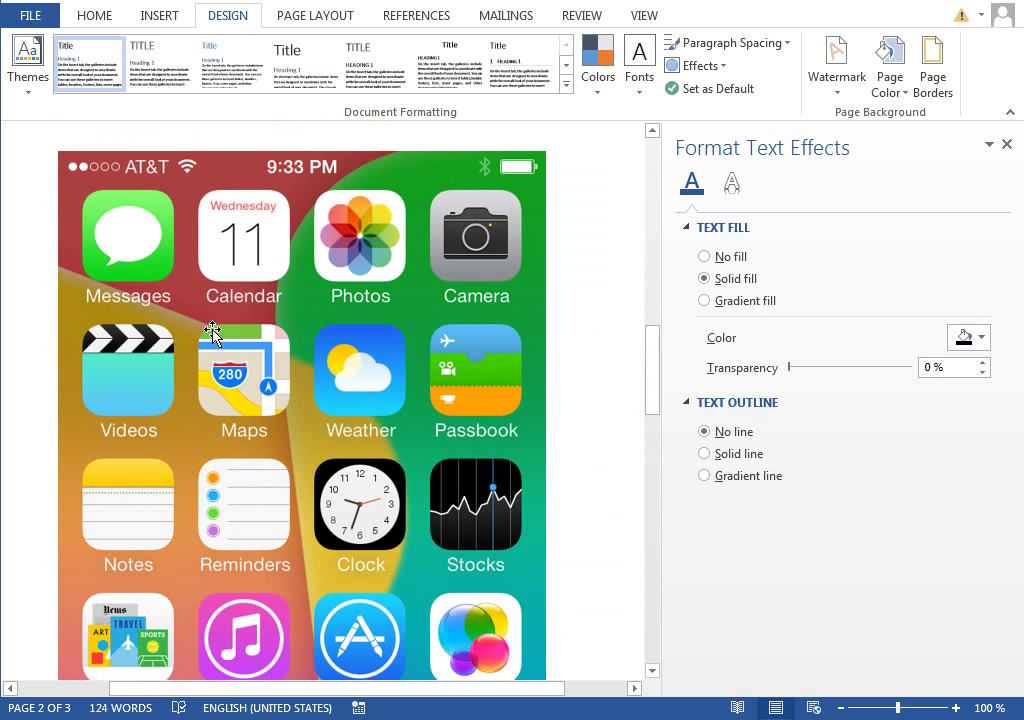
click(137, 474)
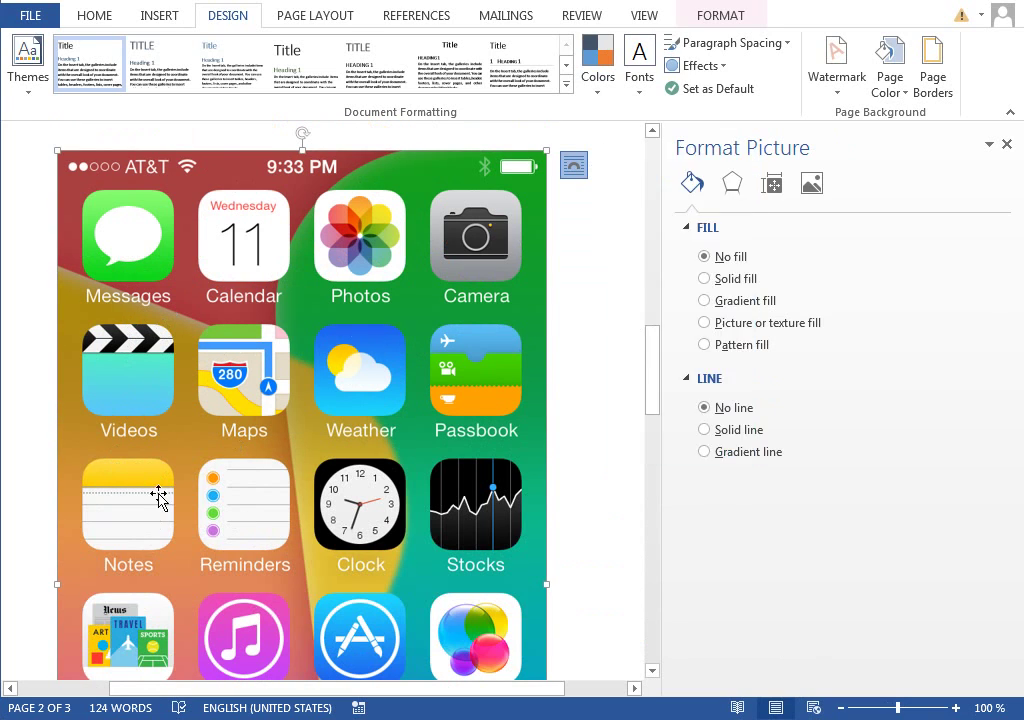
- Paste the black rounded square onto the Videos icon and zoom in on it
click(201, 284)
key(ctrl+v)
mouse_move(100, 199)
mouse_down()
mouse_move(168, 372)
mouse_move(164, 361)
mouse_up()
drag(899, 708, 922, 708)
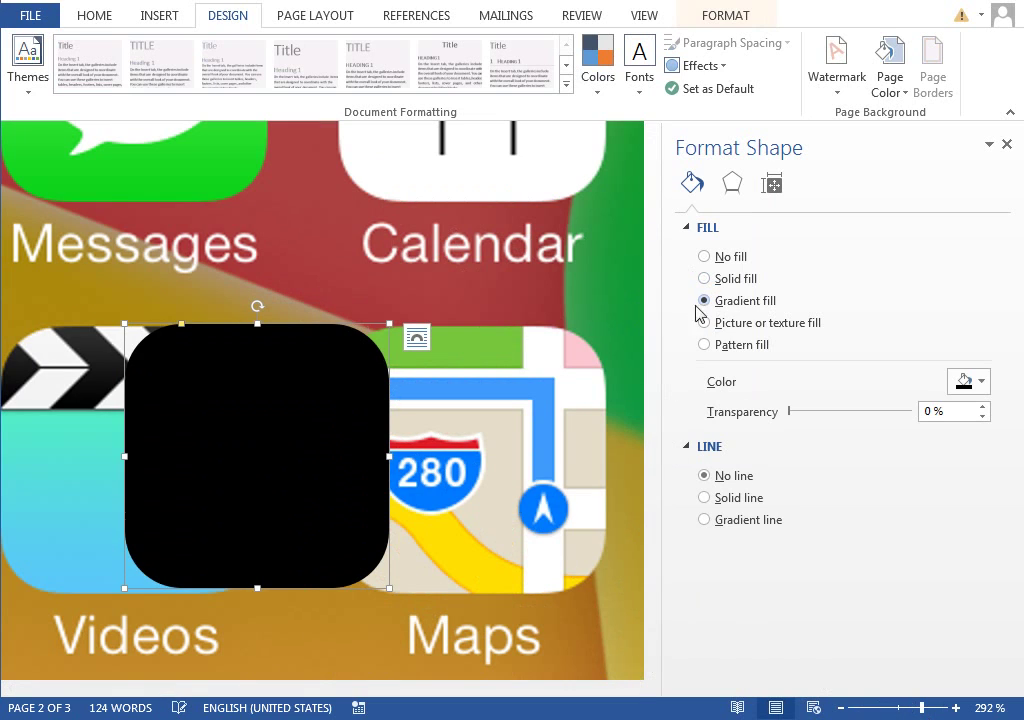
- Give the square a gradient fill with a dark grey end stop and a black middle stop
click(716, 302)
click(917, 525)
click(966, 560)
click(914, 645)
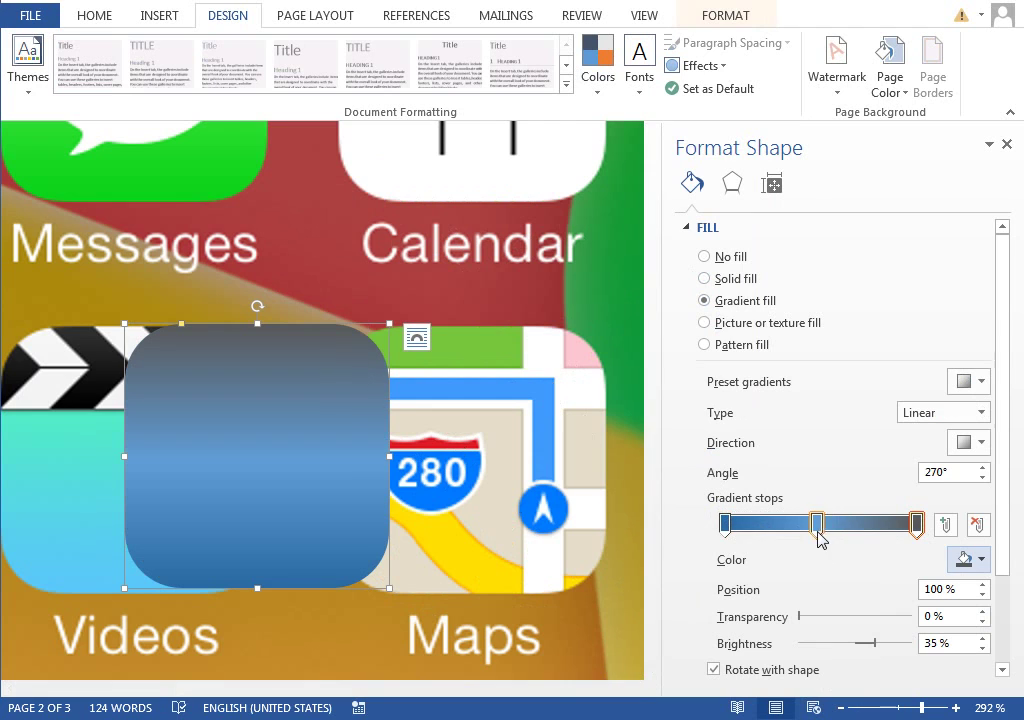
drag(817, 526, 866, 526)
click(974, 562)
click(912, 606)
drag(866, 527, 853, 530)
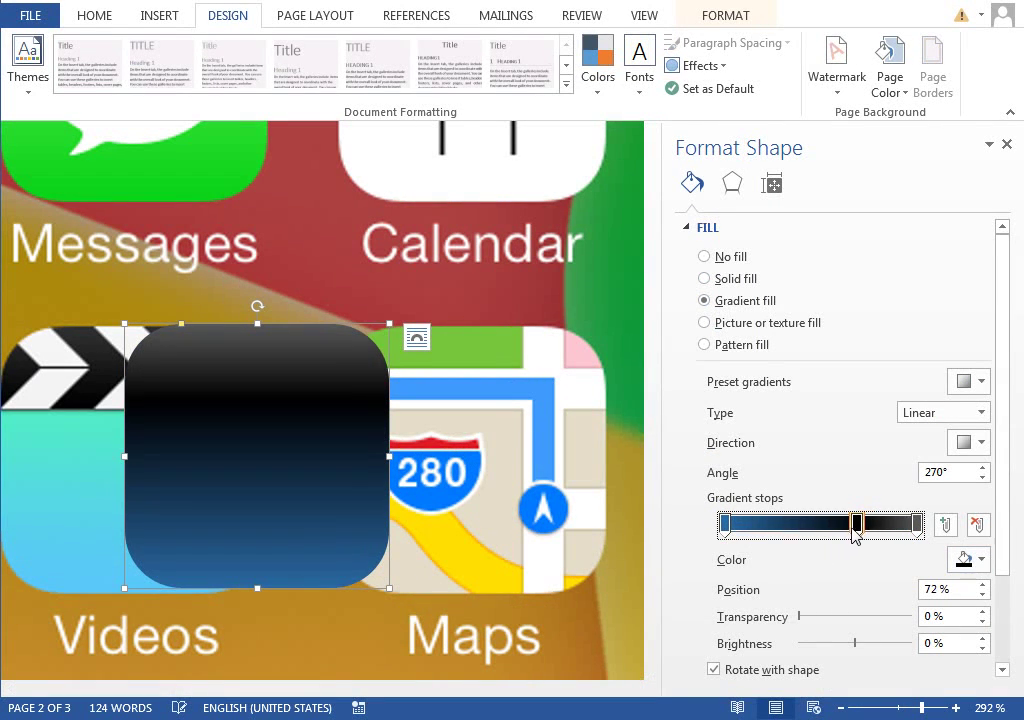
- Add a cyan gradient stop and slide it to about 61%
click(822, 526)
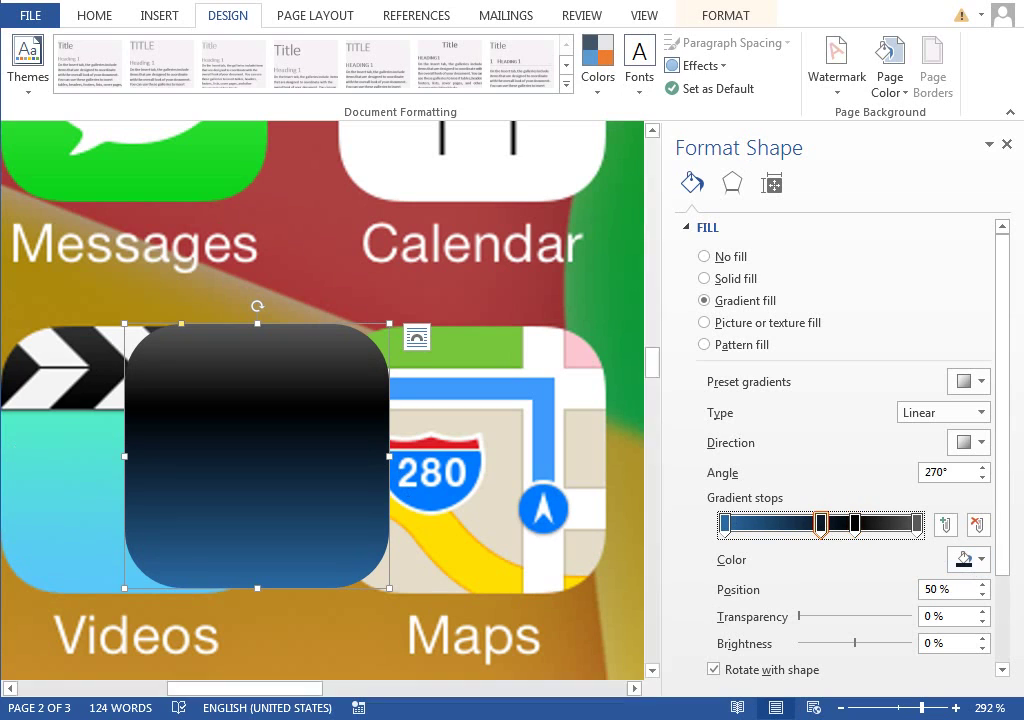
click(967, 559)
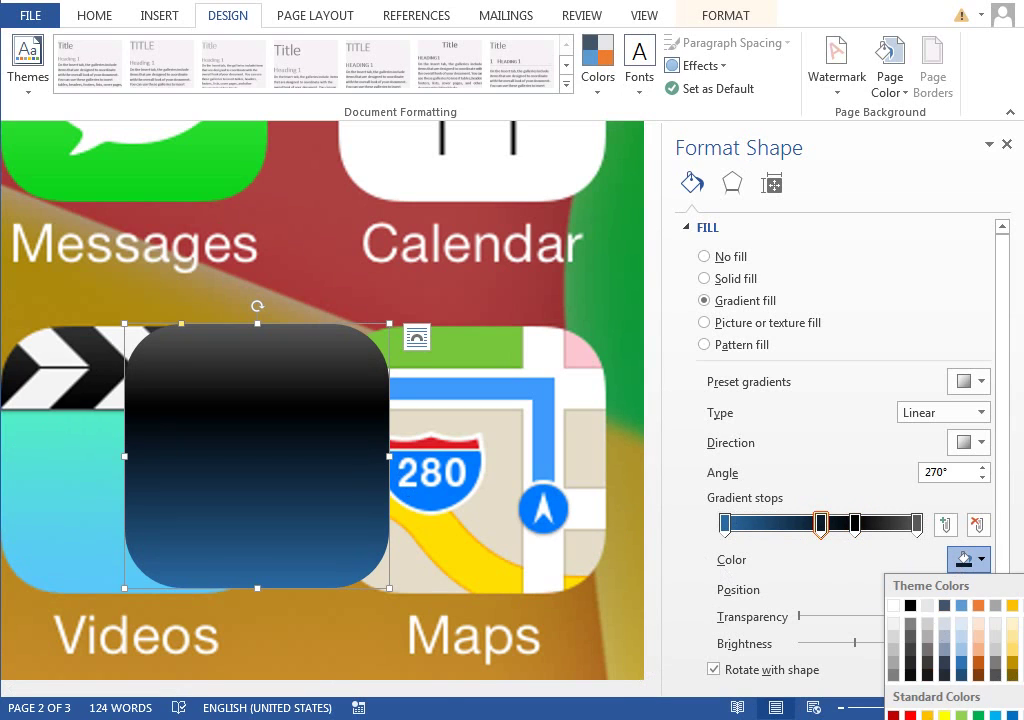
click(930, 716)
mouse_move(535, 305)
mouse_down()
mouse_move(363, 205)
mouse_move(256, 195)
mouse_up()
click(331, 231)
click(259, 284)
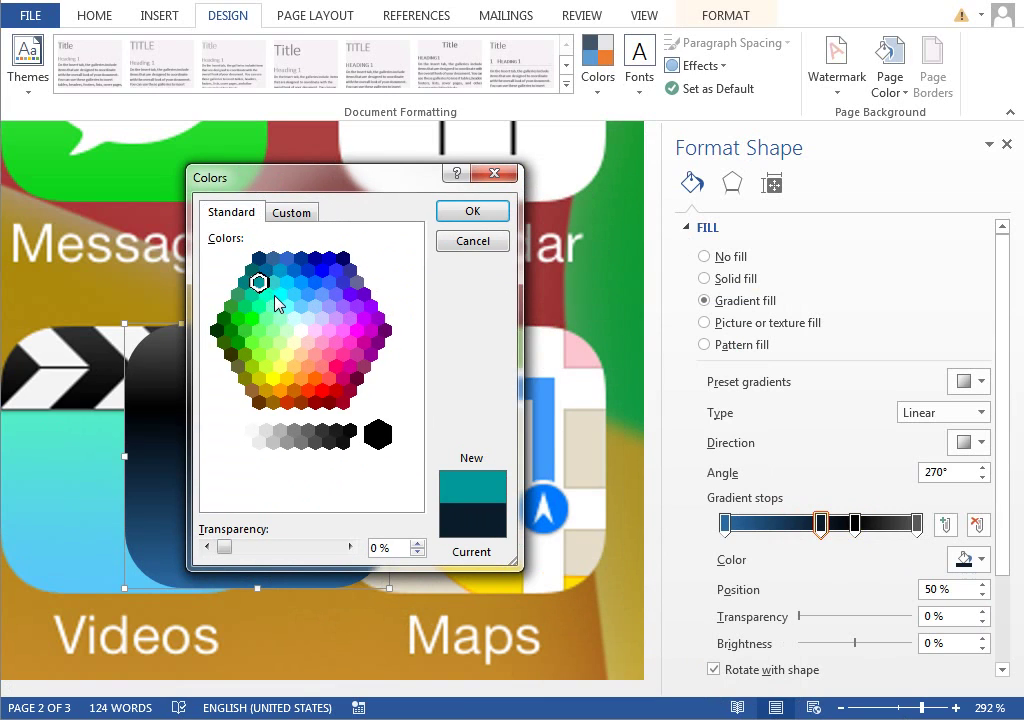
click(266, 294)
click(470, 211)
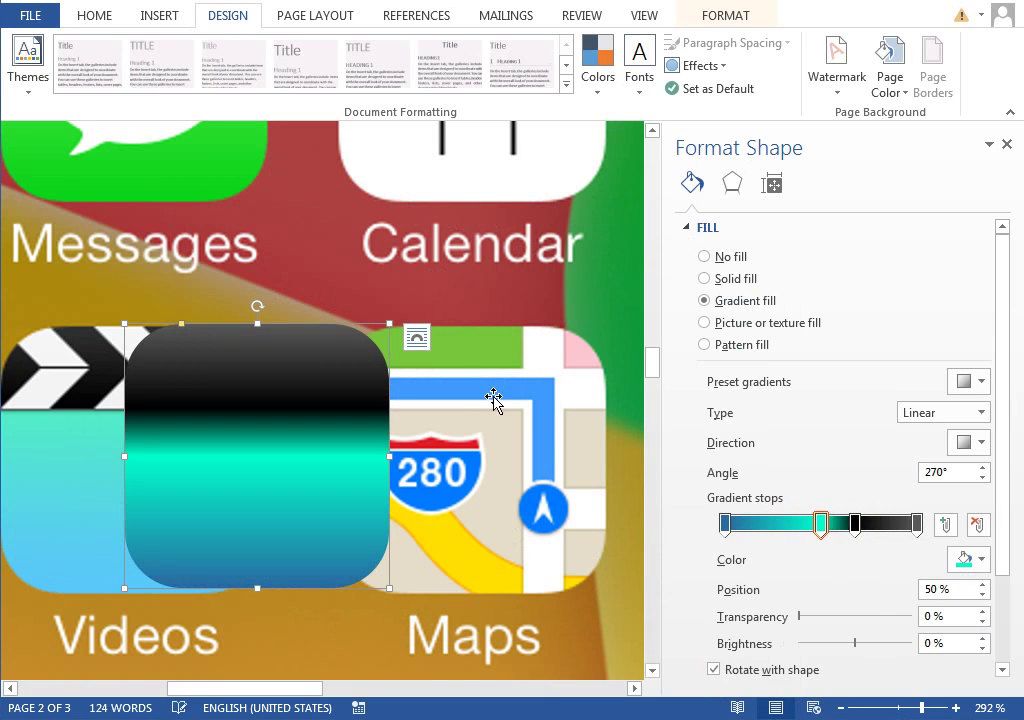
click(838, 530)
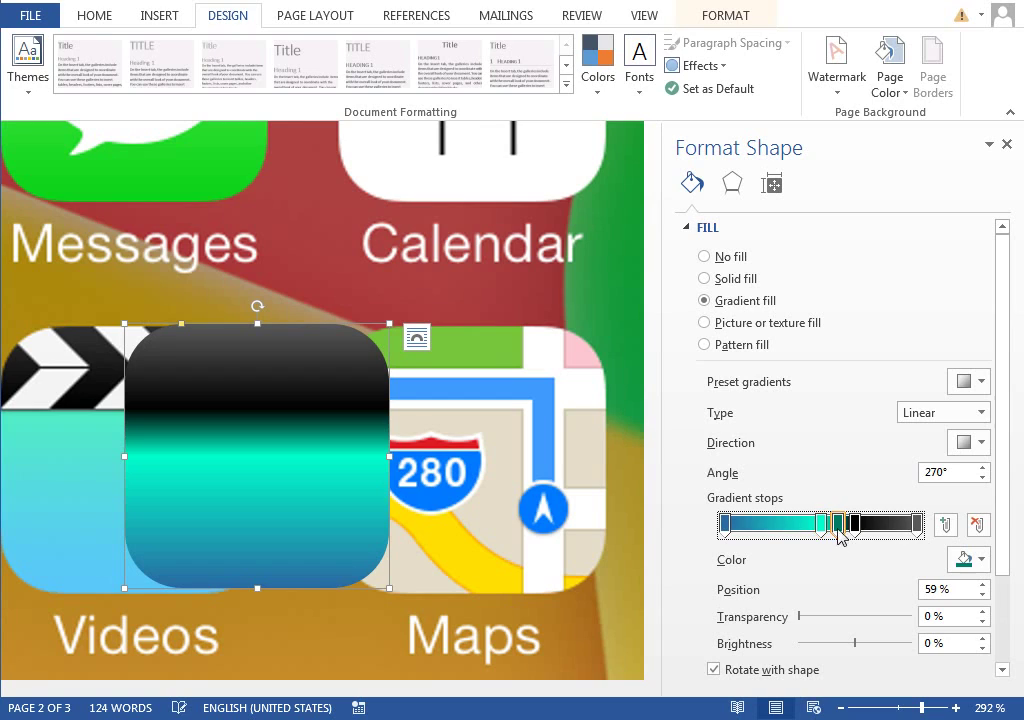
drag(827, 535, 852, 530)
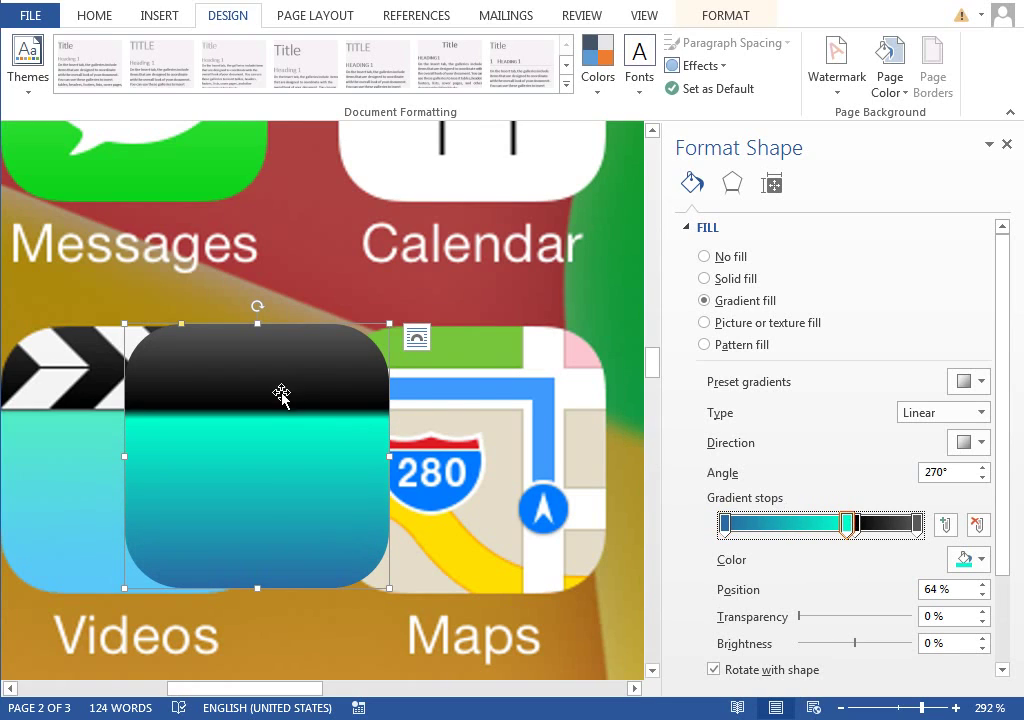
- Colour the first gradient stop light blue and move the square beside the Videos icon
click(727, 524)
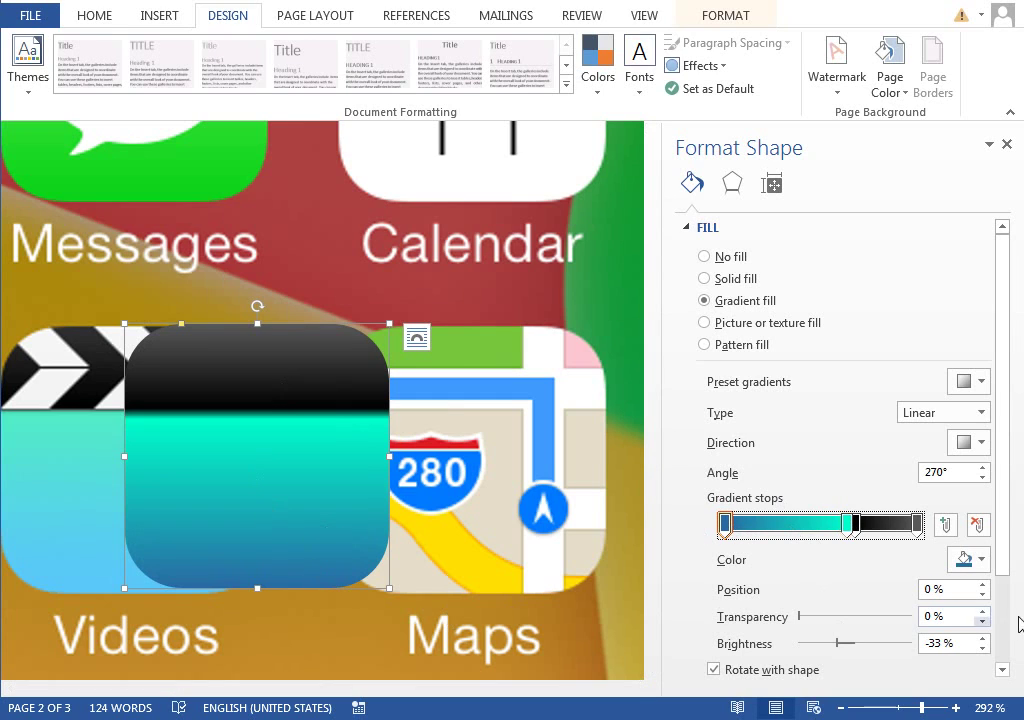
click(975, 560)
click(940, 719)
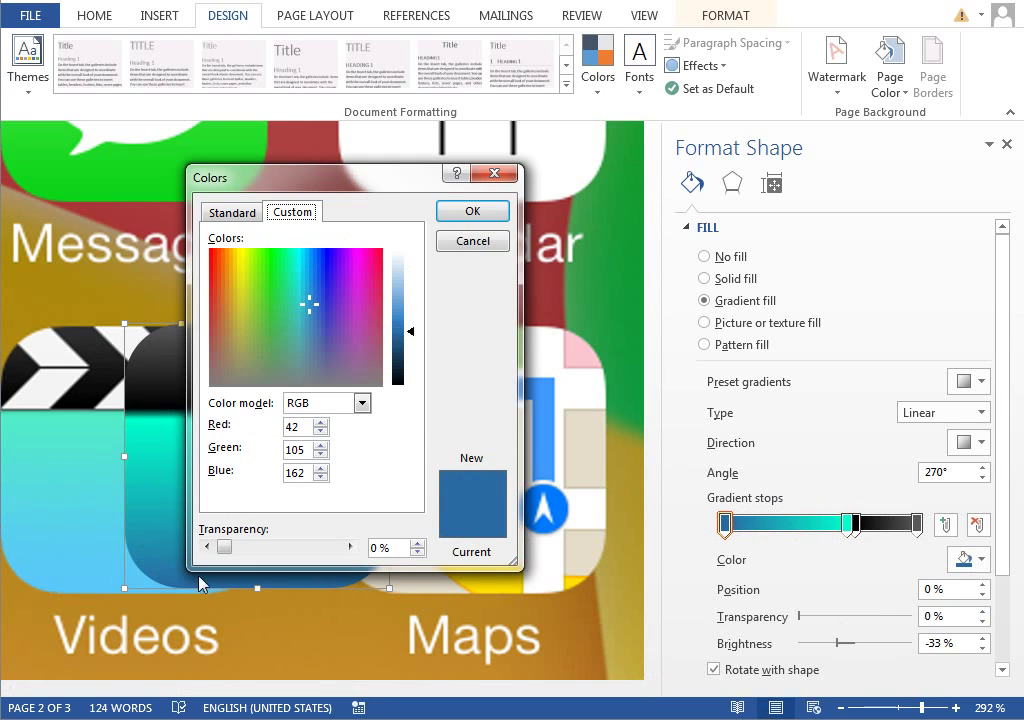
drag(310, 178, 252, 203)
click(155, 237)
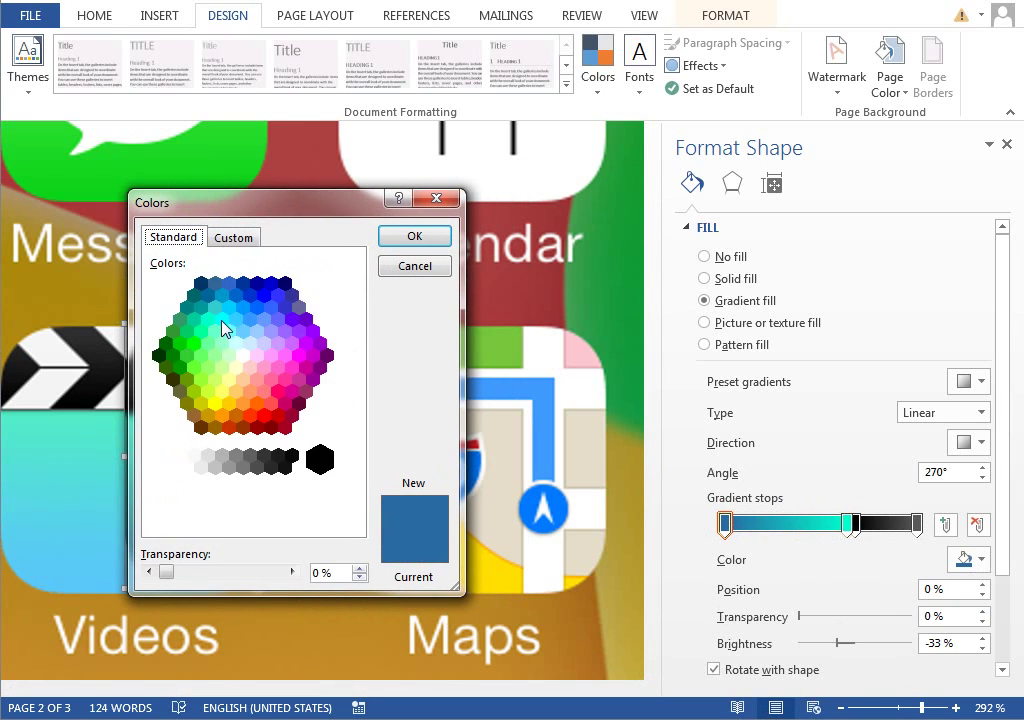
click(221, 320)
drag(275, 210, 226, 161)
click(186, 269)
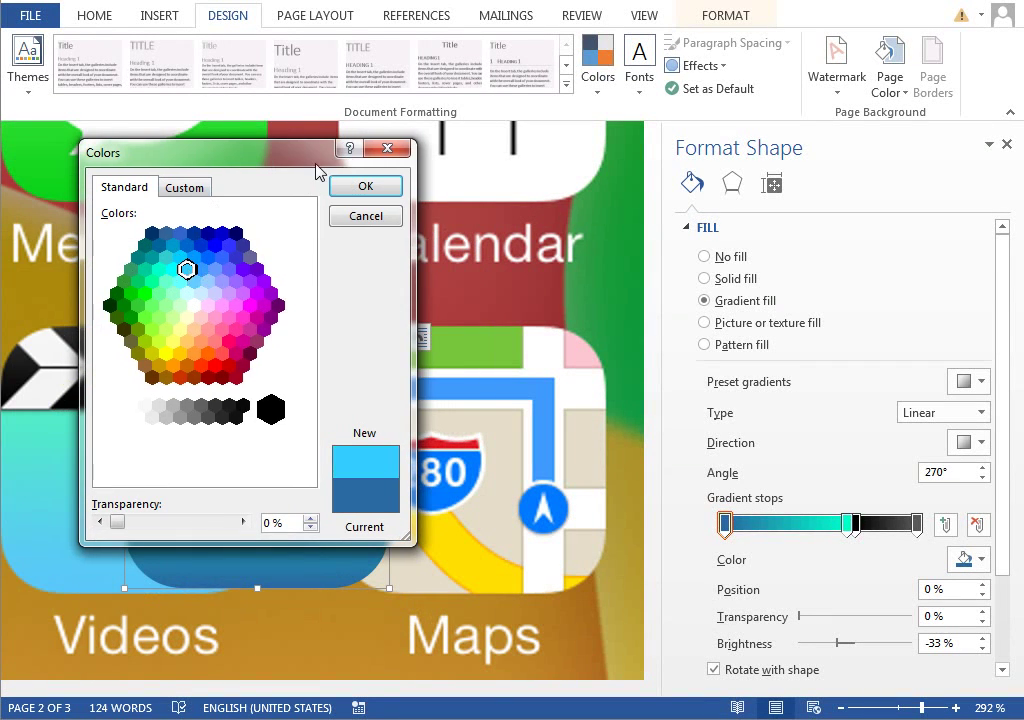
mouse_move(315, 165)
mouse_down()
mouse_move(46, 283)
mouse_move(27, 274)
mouse_move(338, 185)
mouse_up()
click(388, 206)
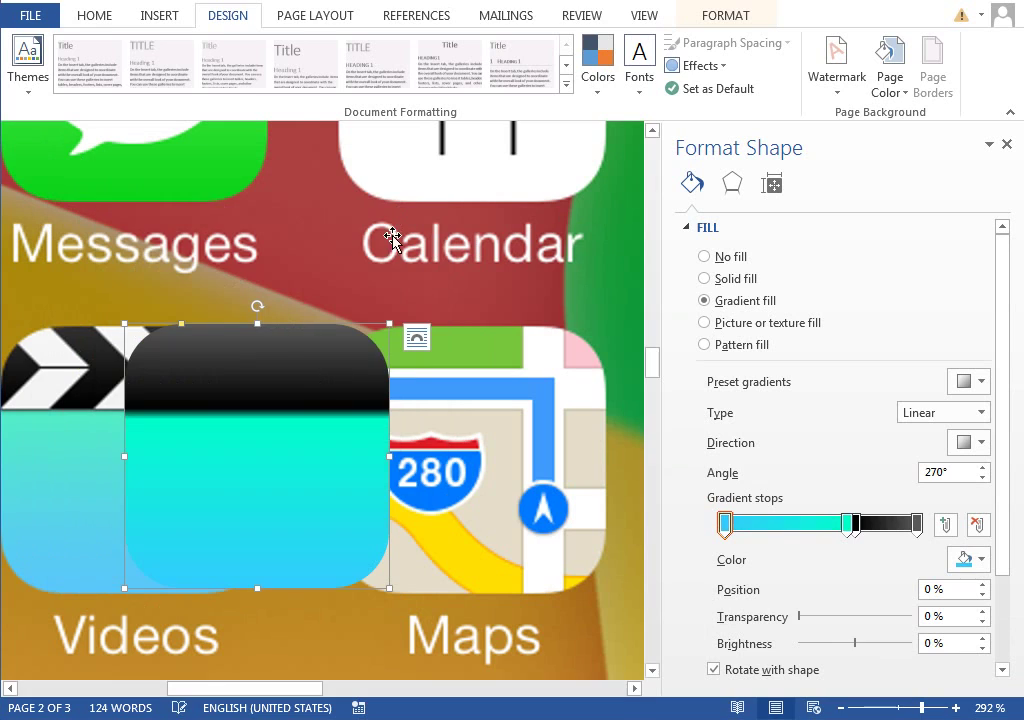
click(849, 523)
drag(353, 401, 449, 400)
- Fine-tune the square's position and zoom to 390% on the Videos clapper
drag(451, 446, 452, 447)
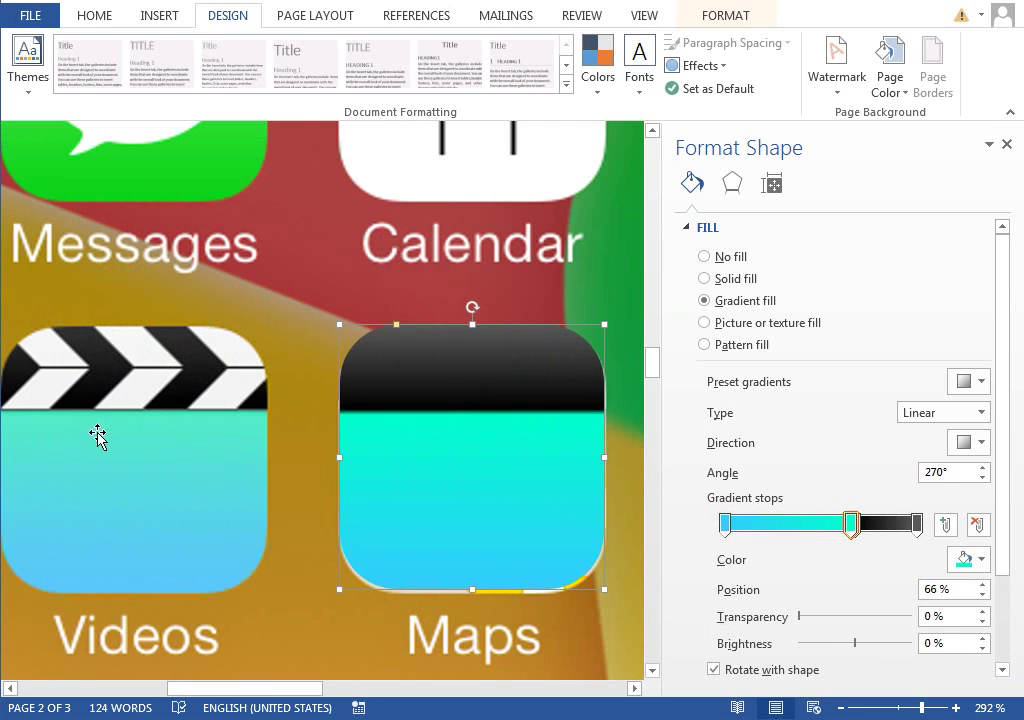
drag(309, 689, 283, 689)
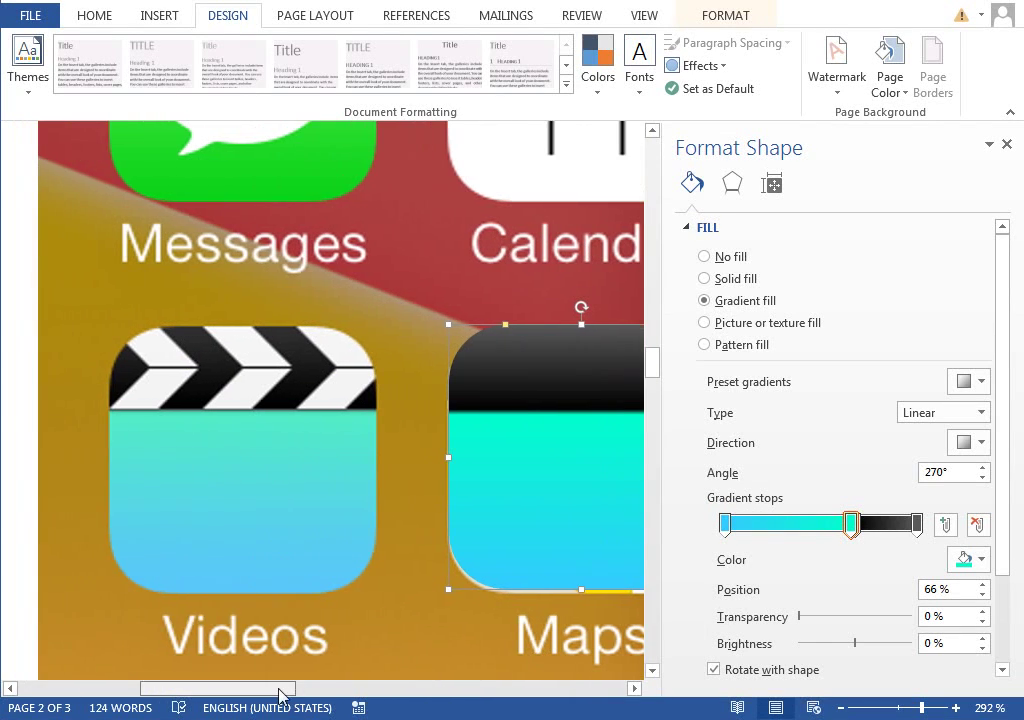
click(955, 708)
click(955, 708)
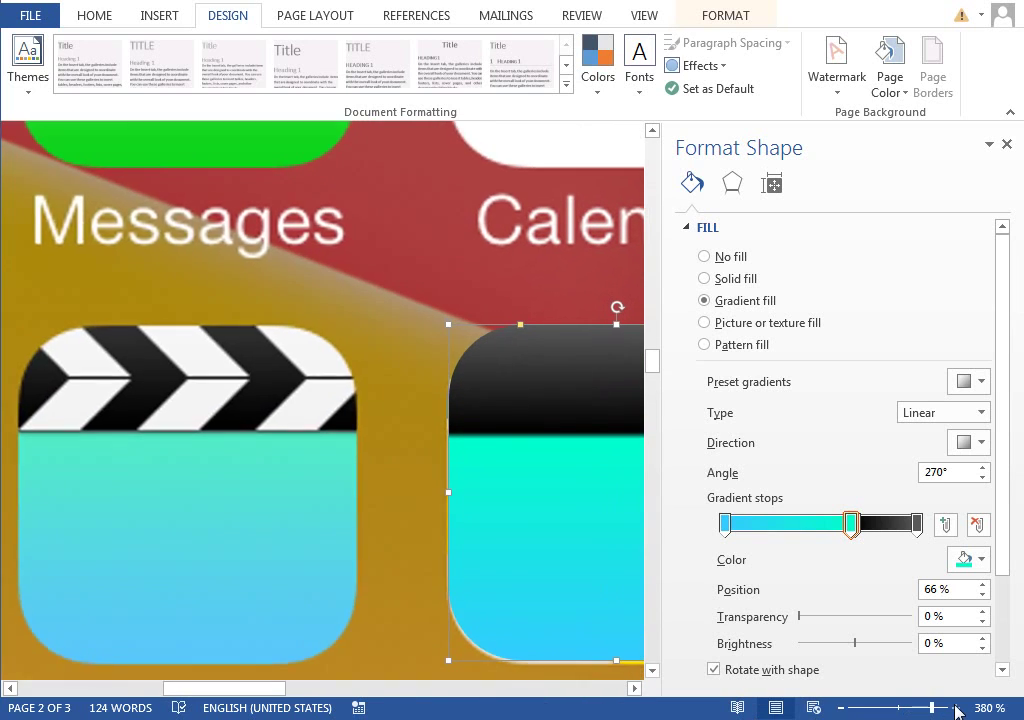
click(955, 708)
drag(270, 689, 251, 689)
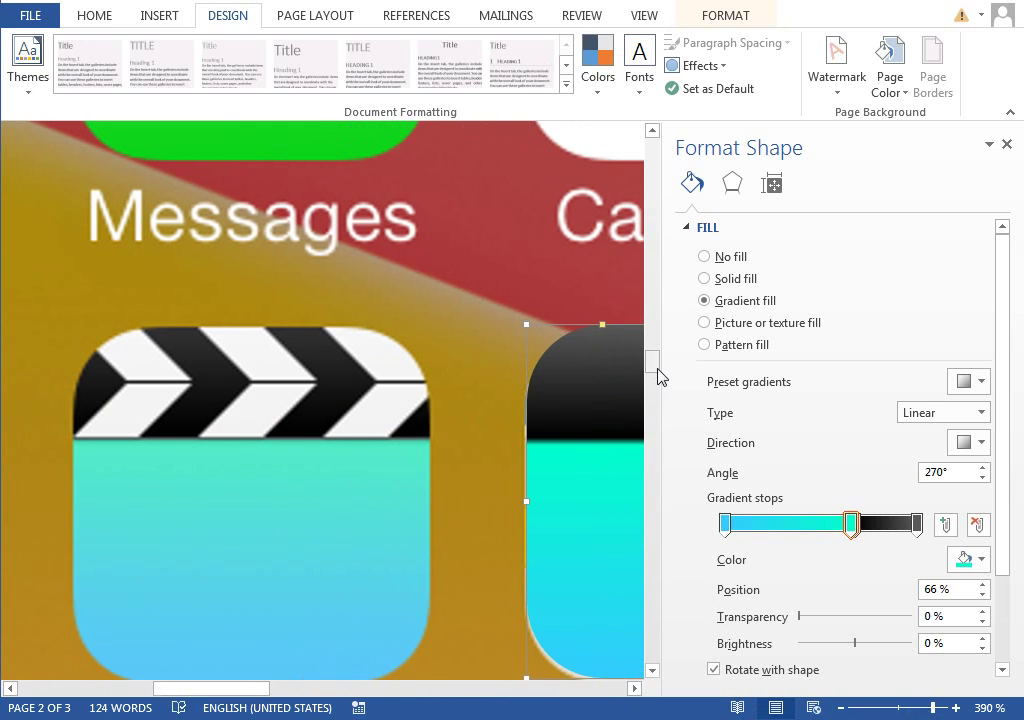
drag(658, 376, 657, 380)
- Draw a steeply slanted parallelogram over the clapper's black stripe
click(159, 16)
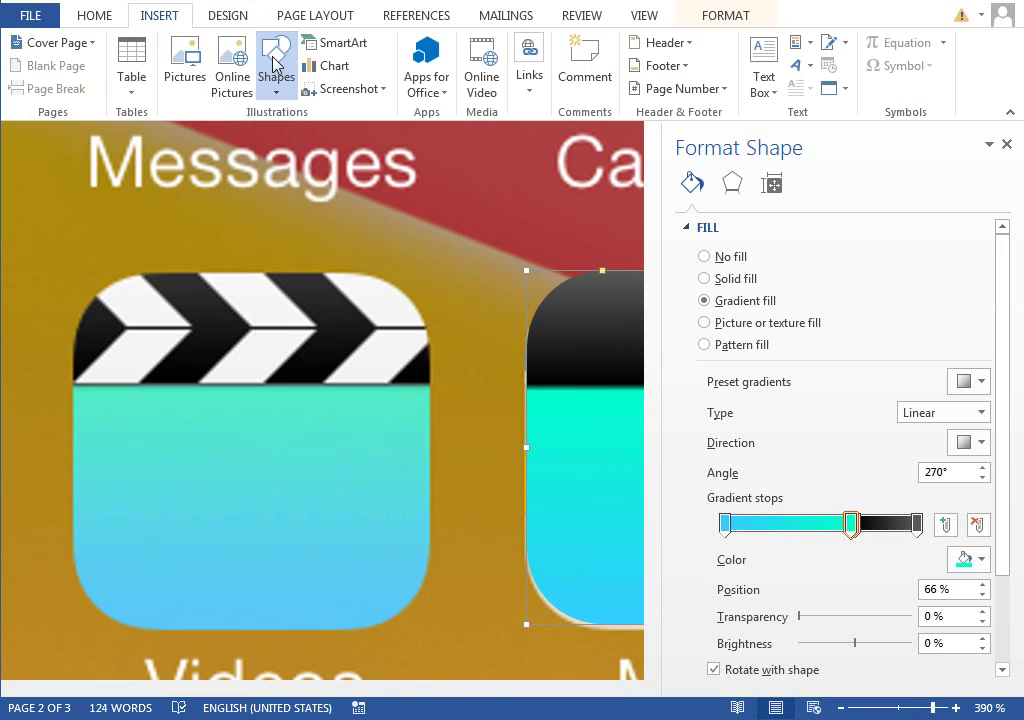
click(276, 62)
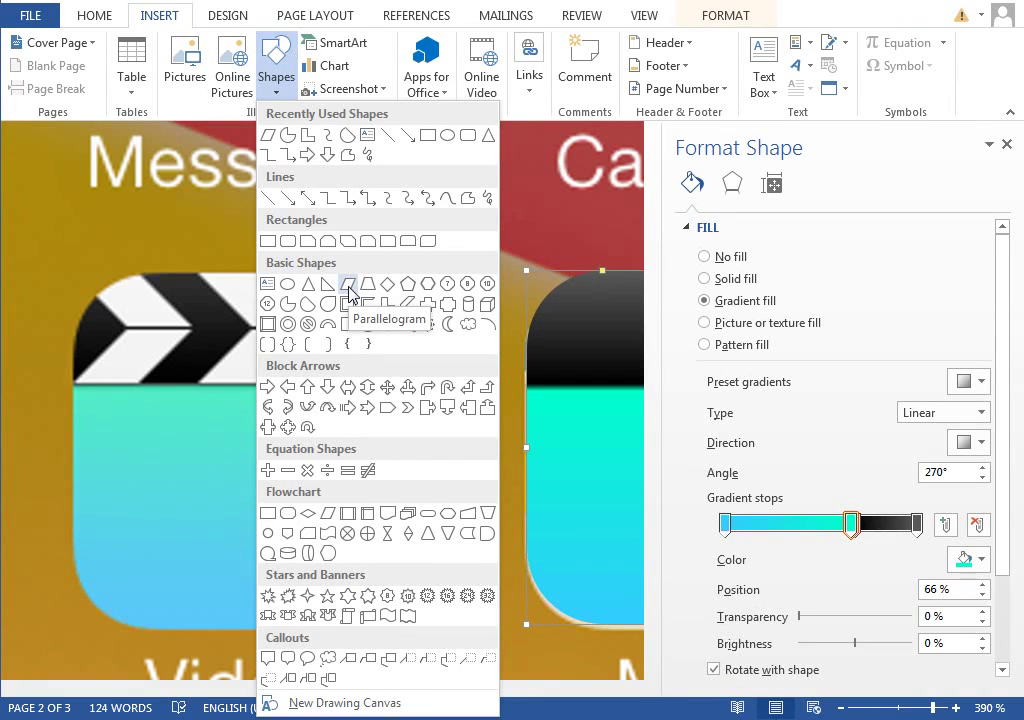
click(349, 289)
drag(193, 380, 318, 325)
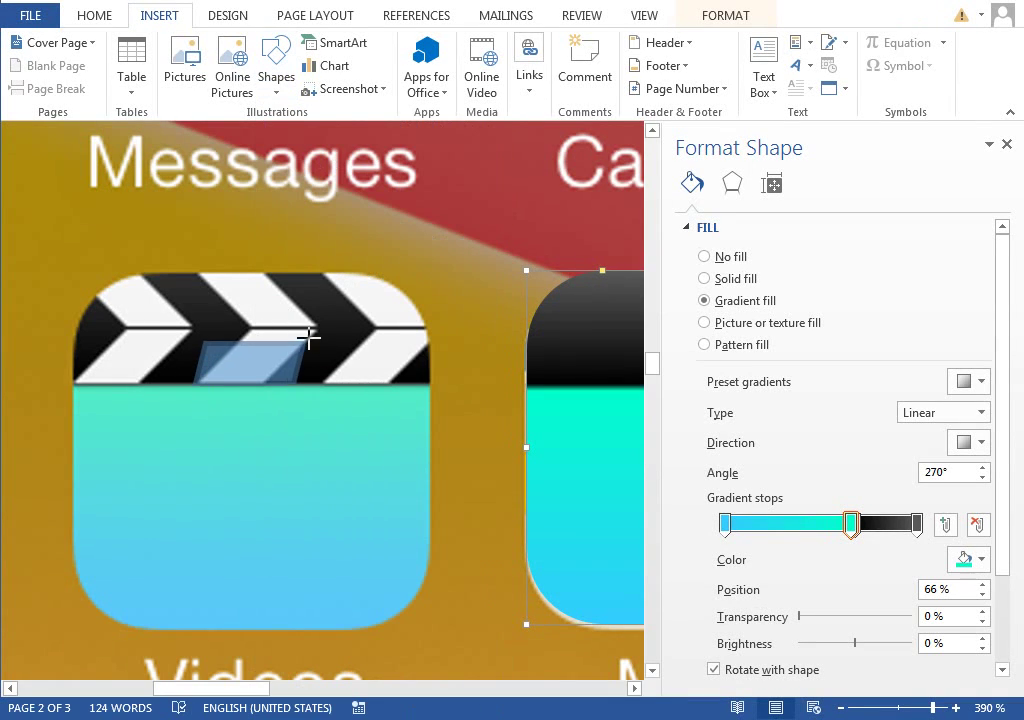
drag(208, 326, 254, 326)
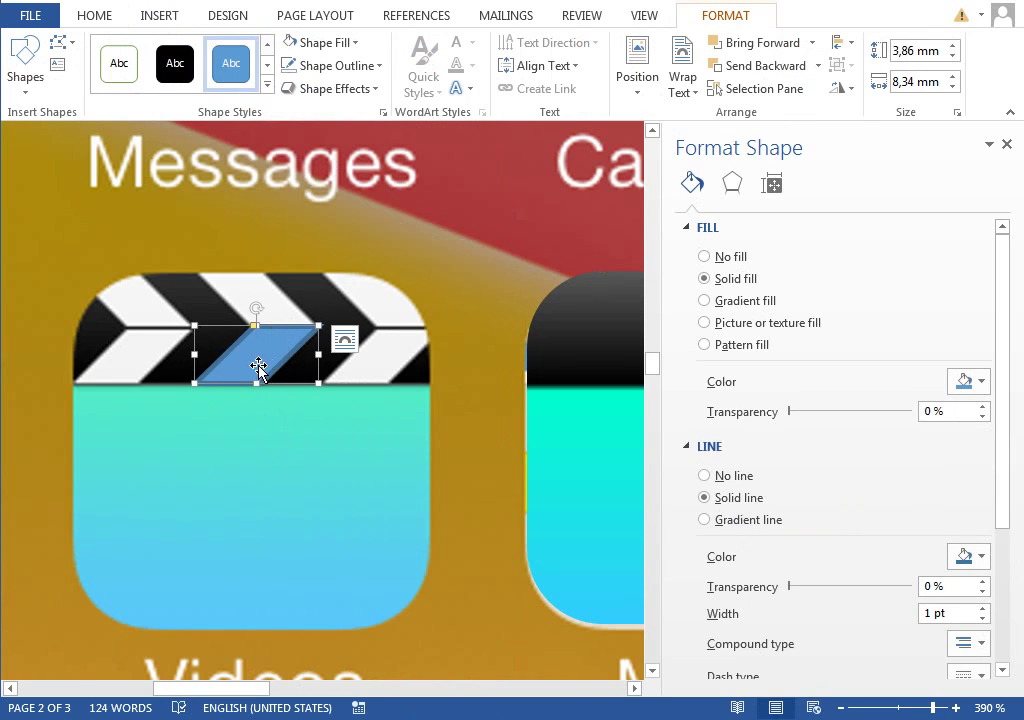
key(Down)
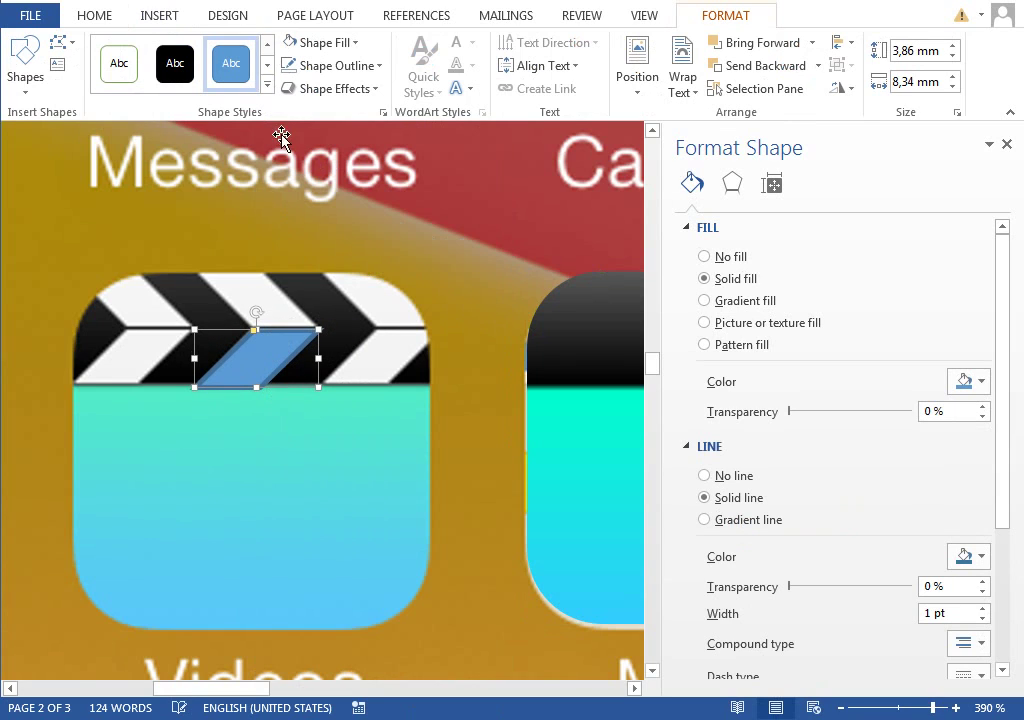
- Make the parallelogram solid white with no outline
click(705, 476)
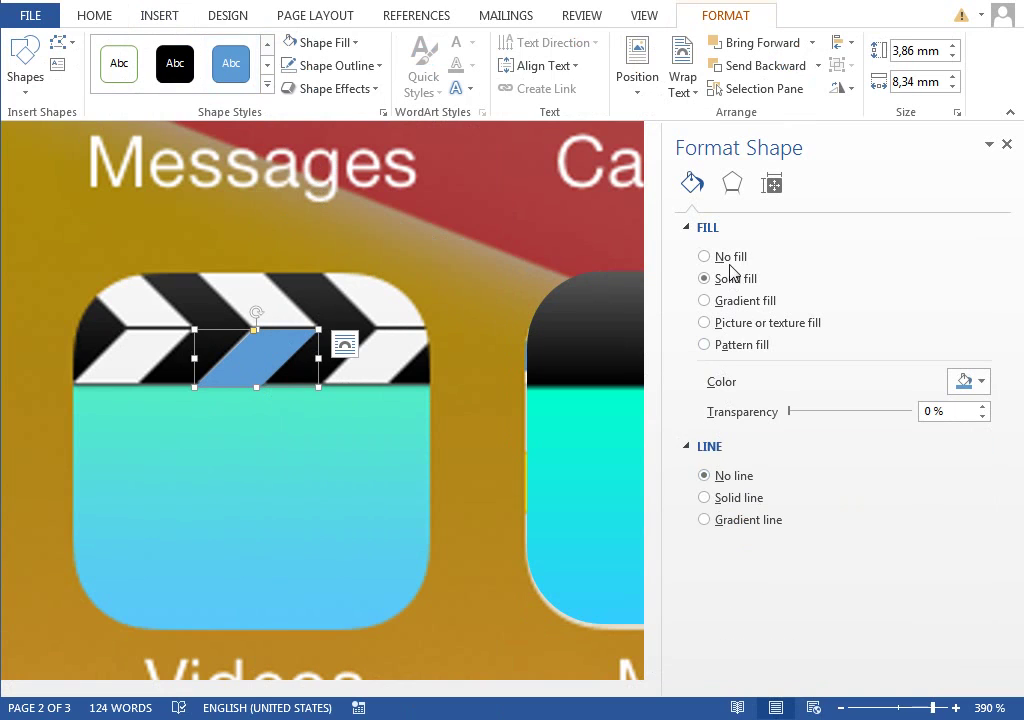
click(968, 381)
click(894, 426)
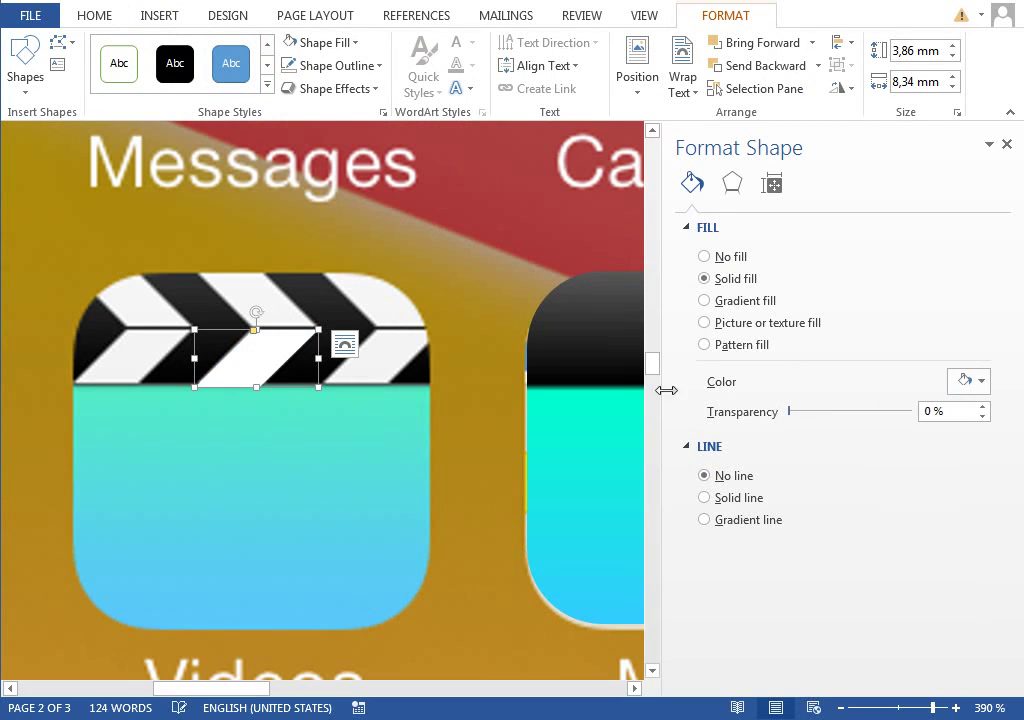
- Flip the white parallelogram vertically, set it back on the stripe, and enlarge it up and left
drag(260, 359, 260, 285)
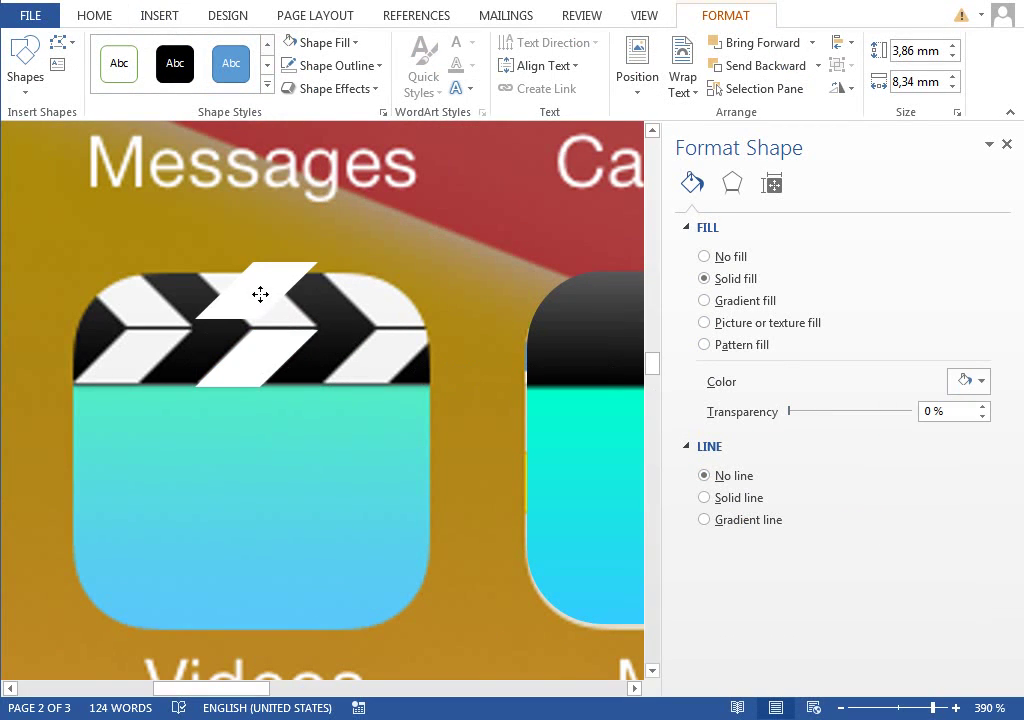
click(855, 96)
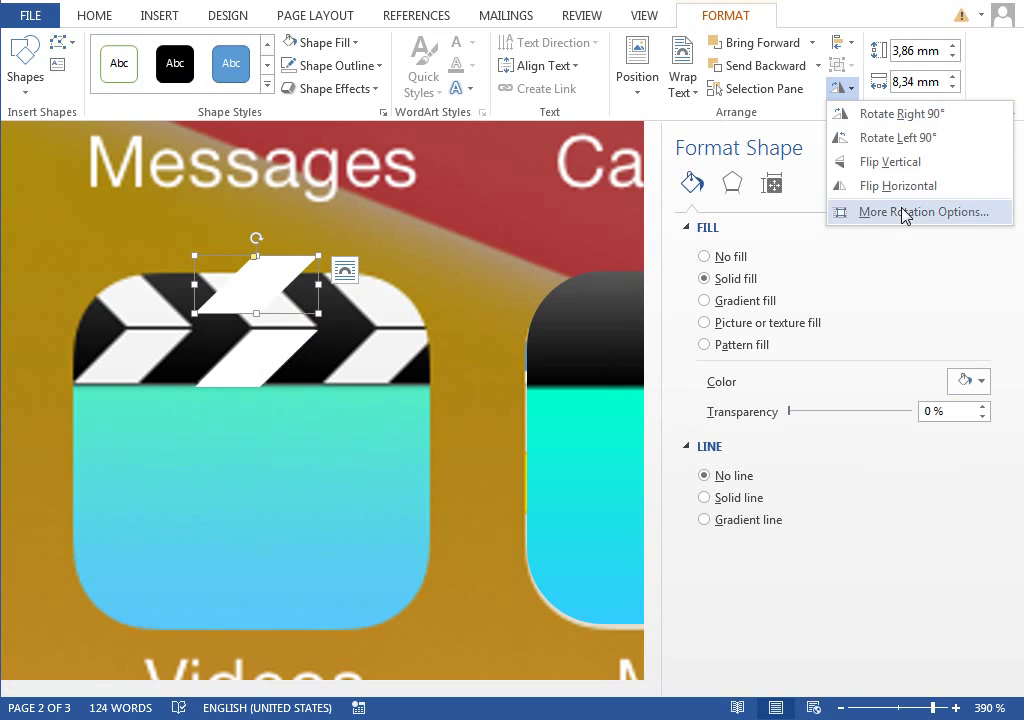
click(900, 163)
drag(278, 297, 279, 312)
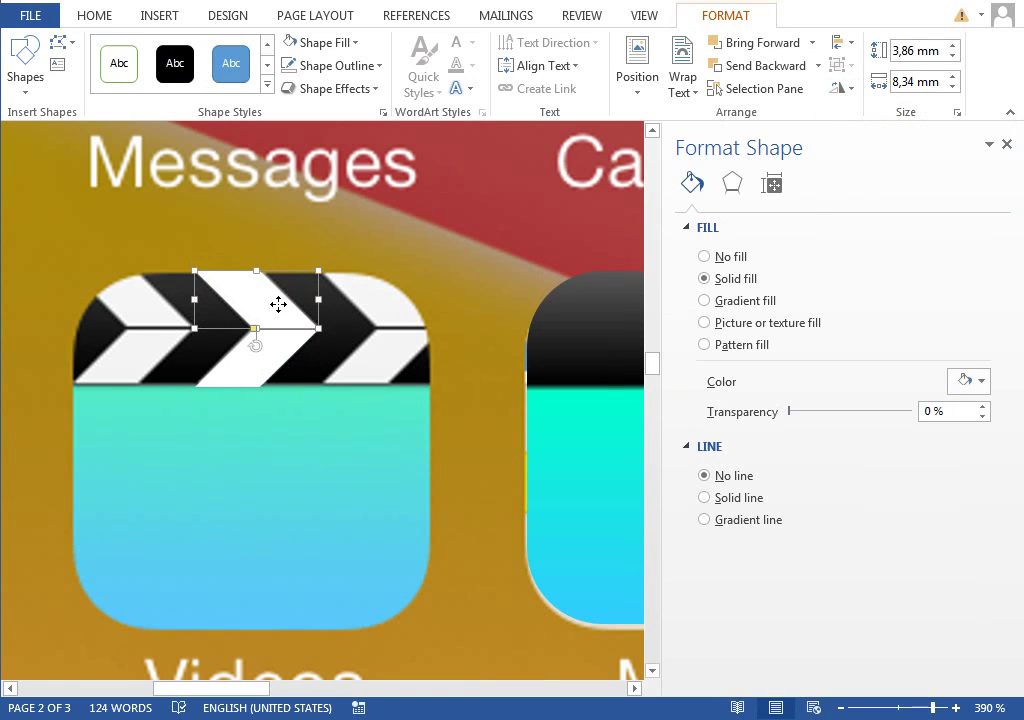
drag(256, 271, 256, 249)
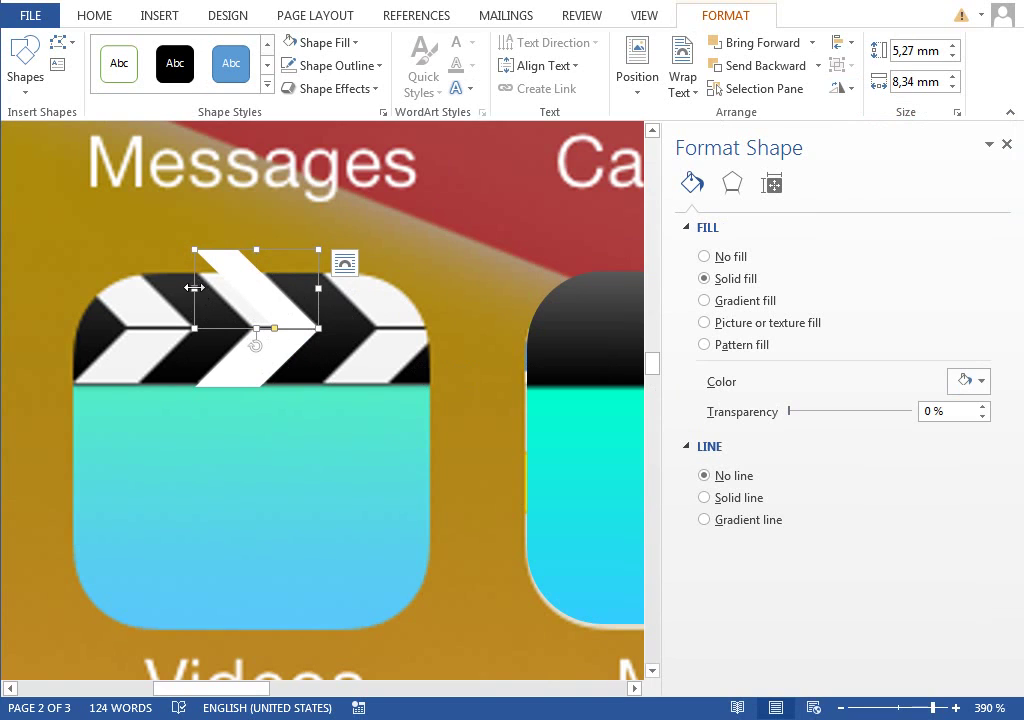
drag(194, 287, 179, 287)
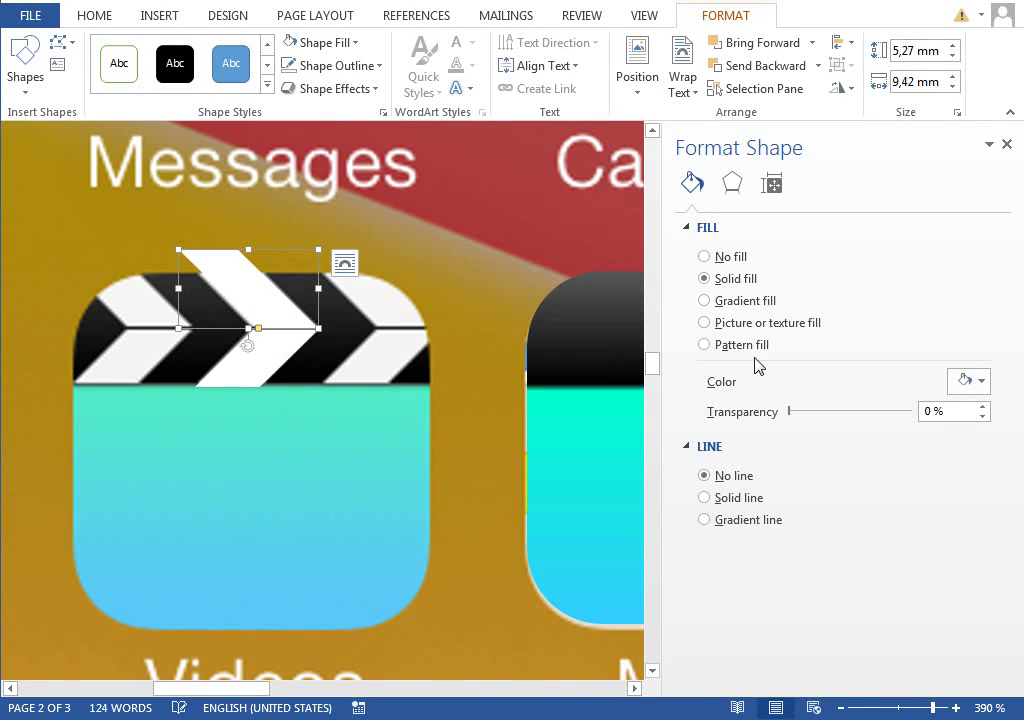
drag(654, 359, 652, 372)
- Draw a large rectangle covering the whole Videos icon
click(155, 16)
click(275, 65)
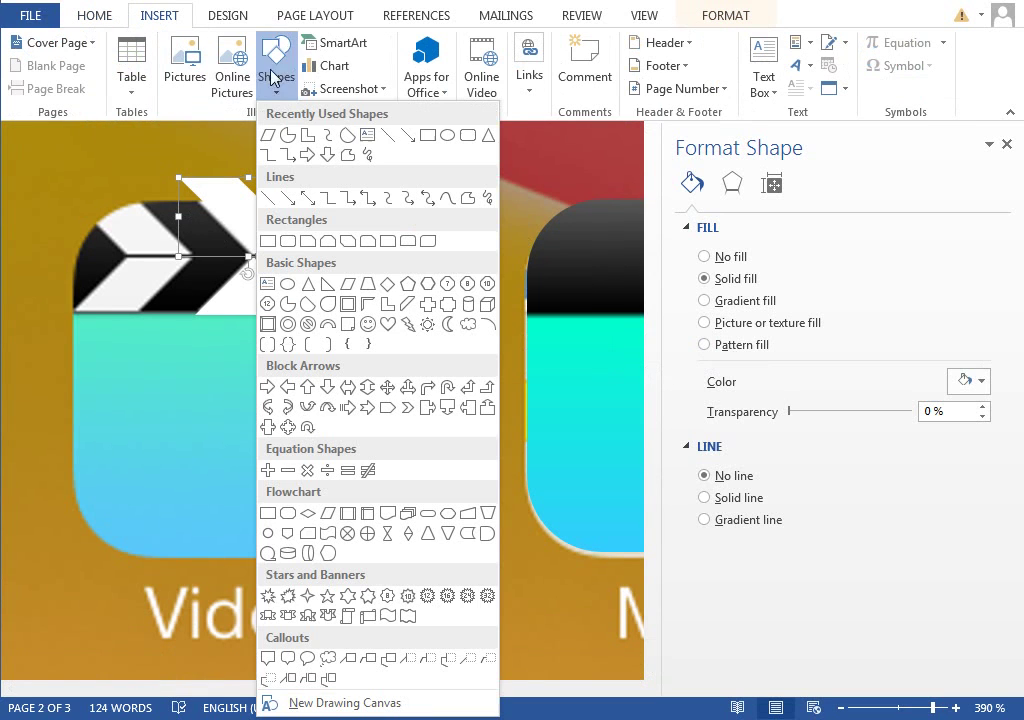
click(407, 147)
drag(20, 150, 497, 541)
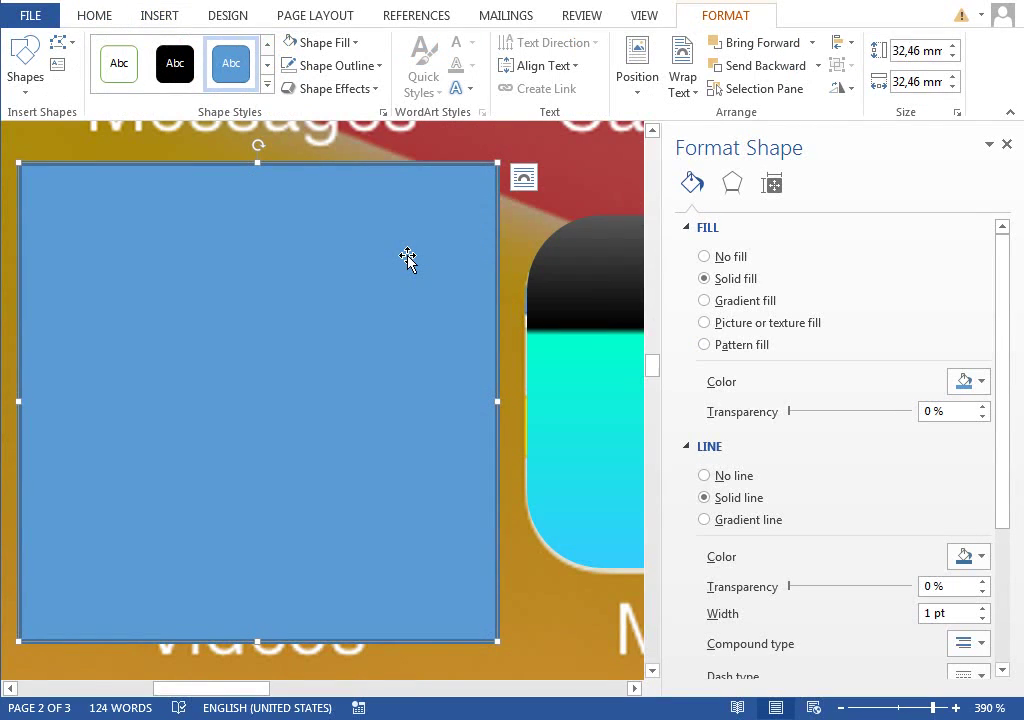
- Show the Selection Pane listing the page objects and narrow it
click(94, 15)
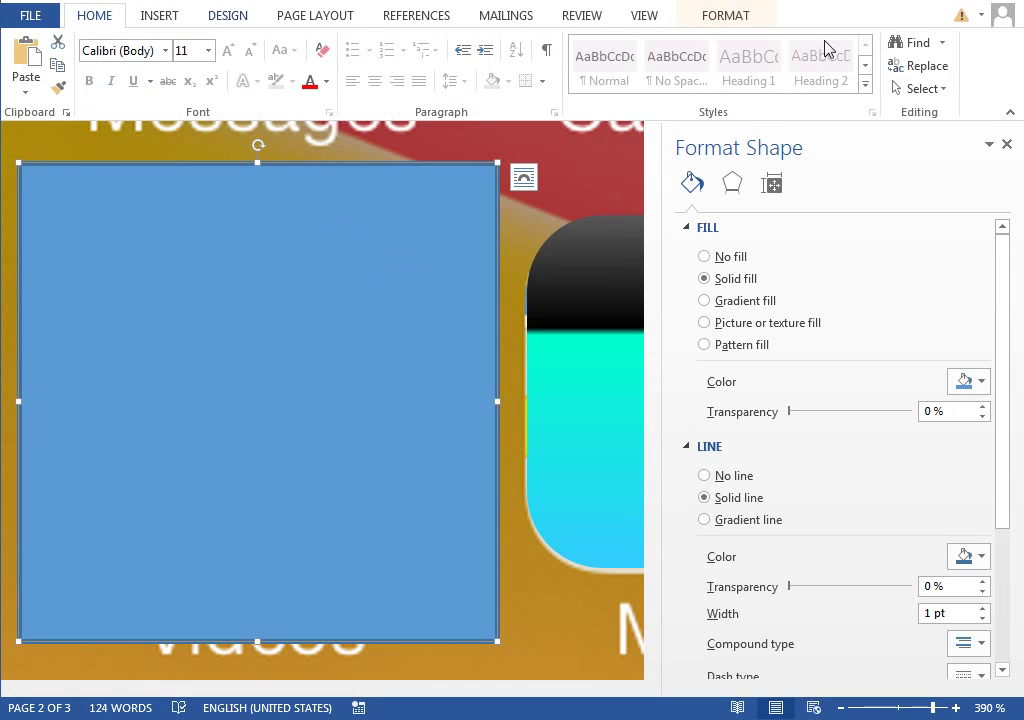
click(922, 88)
click(817, 185)
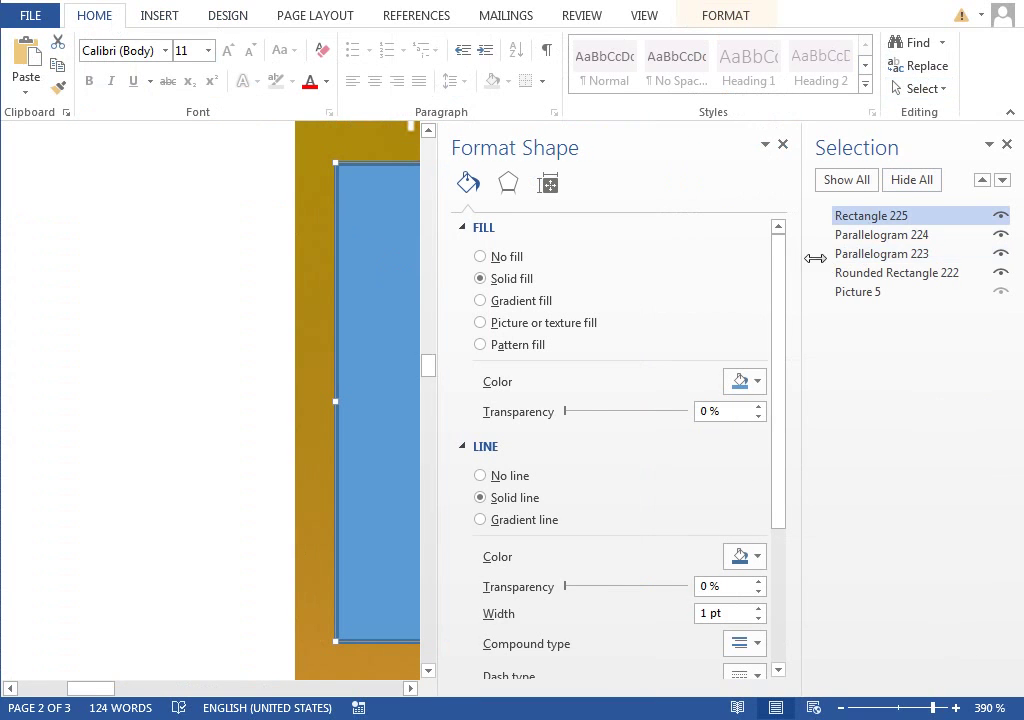
mouse_move(815, 258)
mouse_down()
mouse_move(852, 258)
mouse_move(910, 283)
mouse_up()
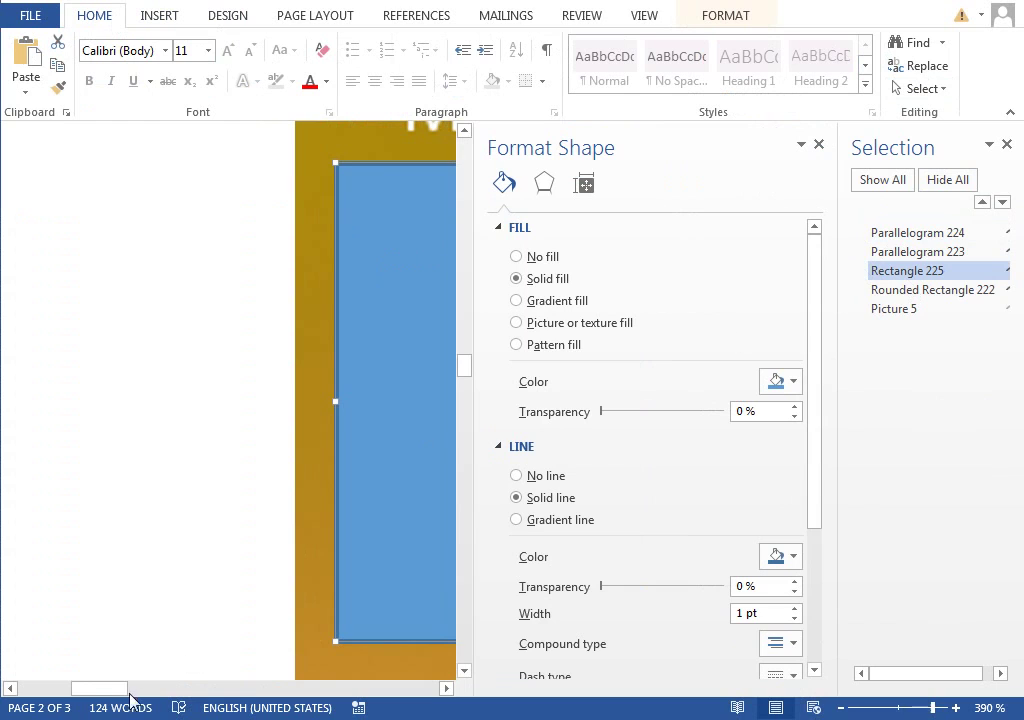
mouse_move(127, 690)
mouse_down()
mouse_move(167, 690)
mouse_move(155, 690)
mouse_up()
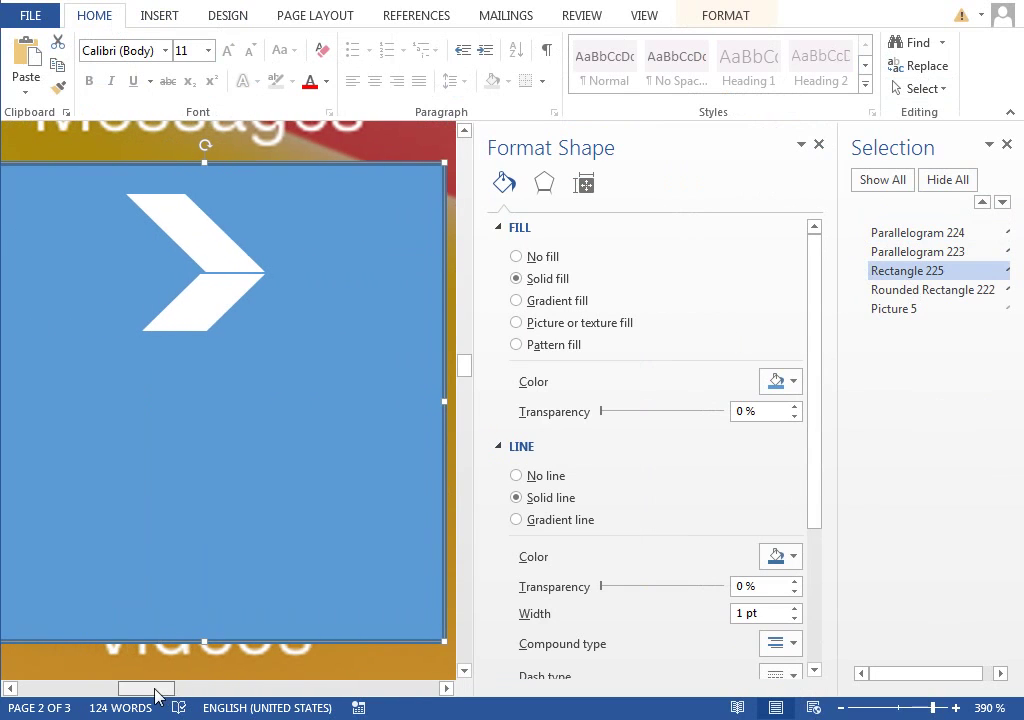
- Hide Rectangle 225 and group the two white parallelograms into one chevron
click(176, 243)
drag(121, 232, 117, 232)
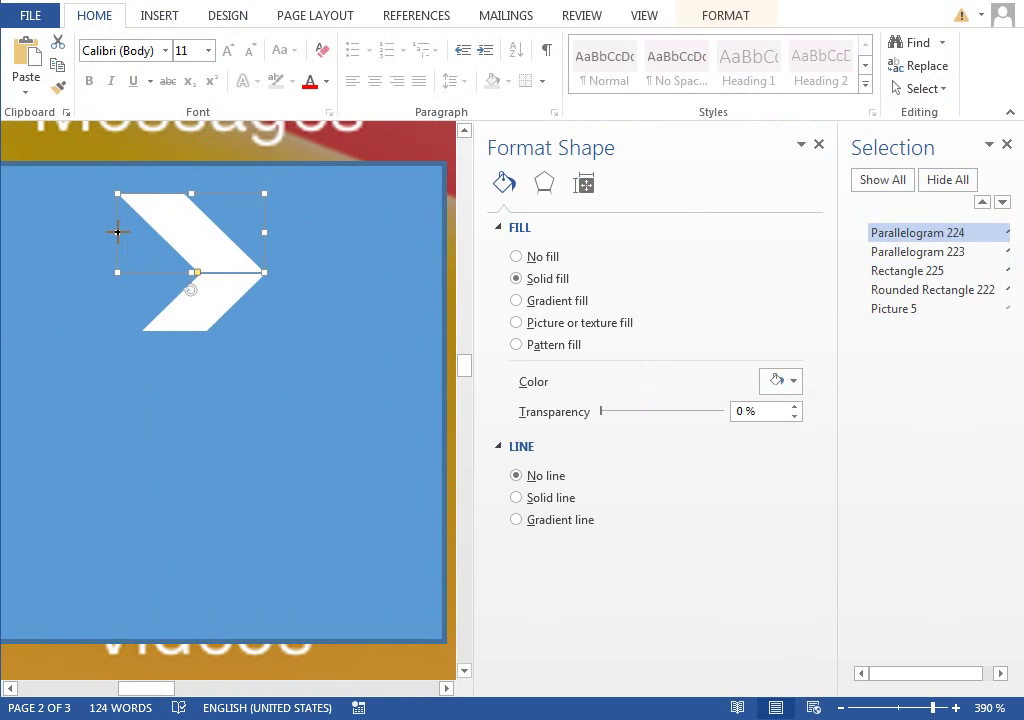
click(183, 302)
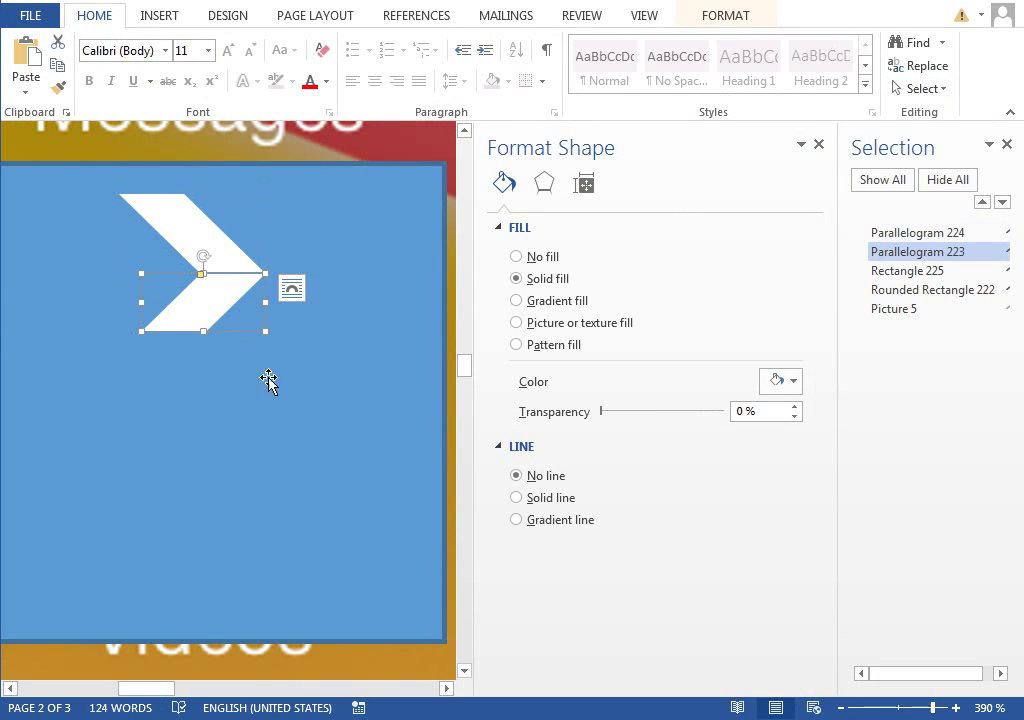
click(272, 384)
click(210, 245)
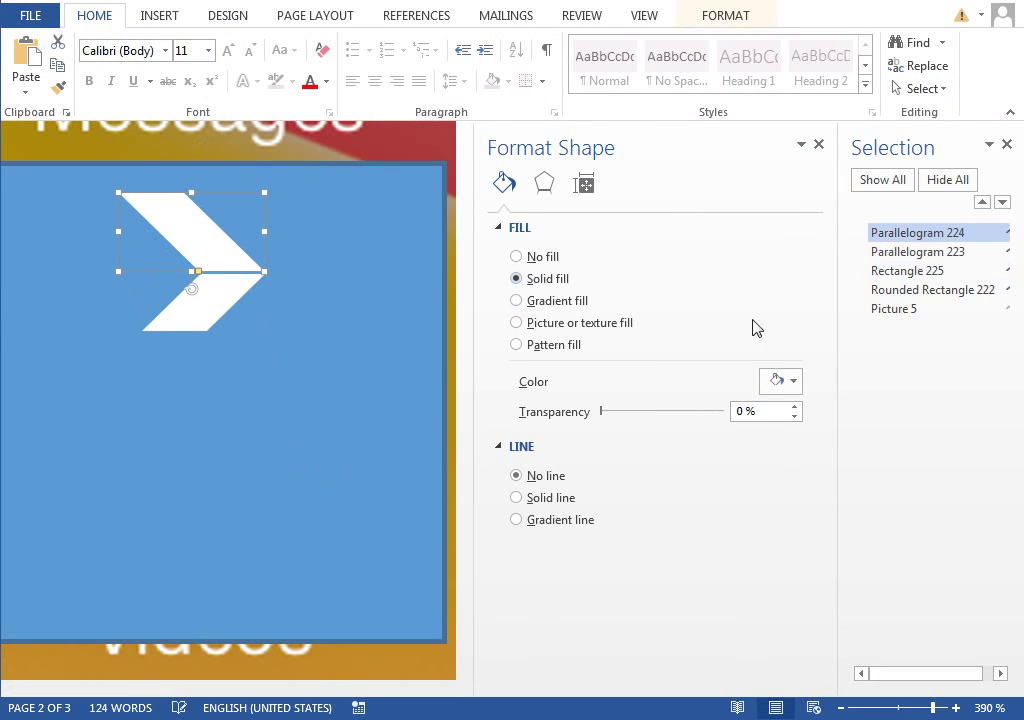
click(1008, 271)
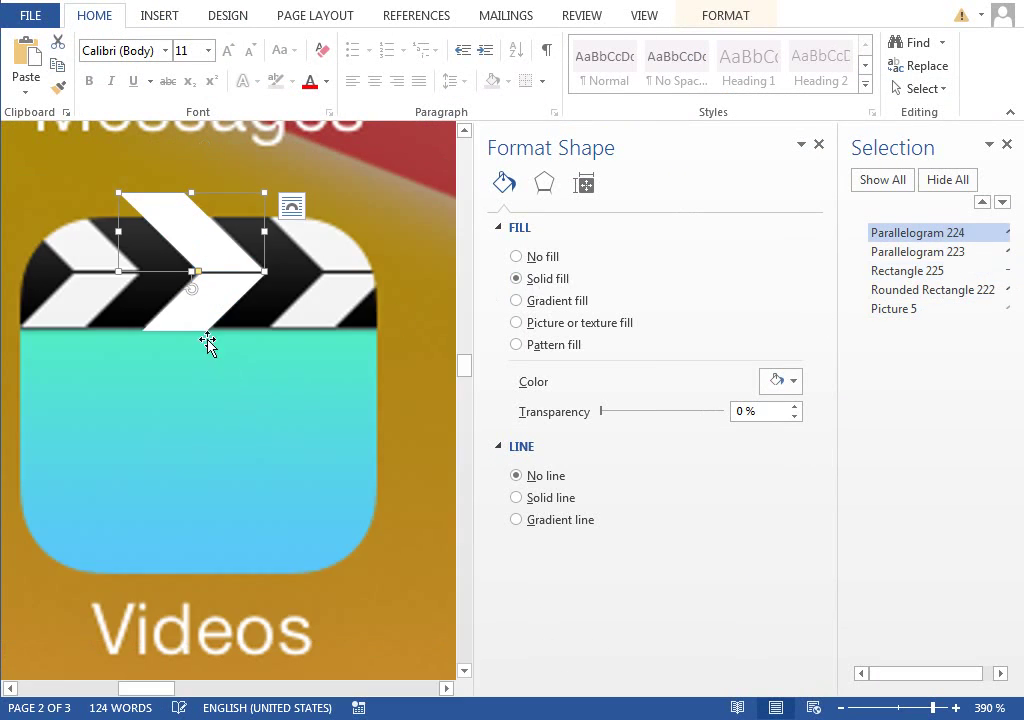
shift+click(210, 325)
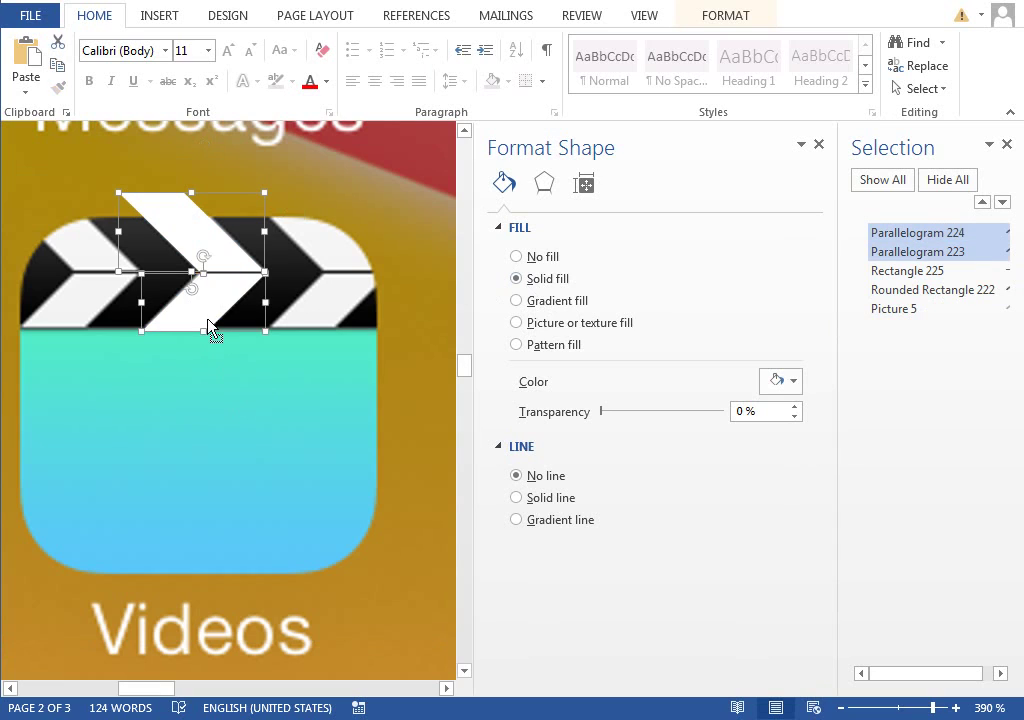
click(715, 18)
click(840, 65)
click(872, 92)
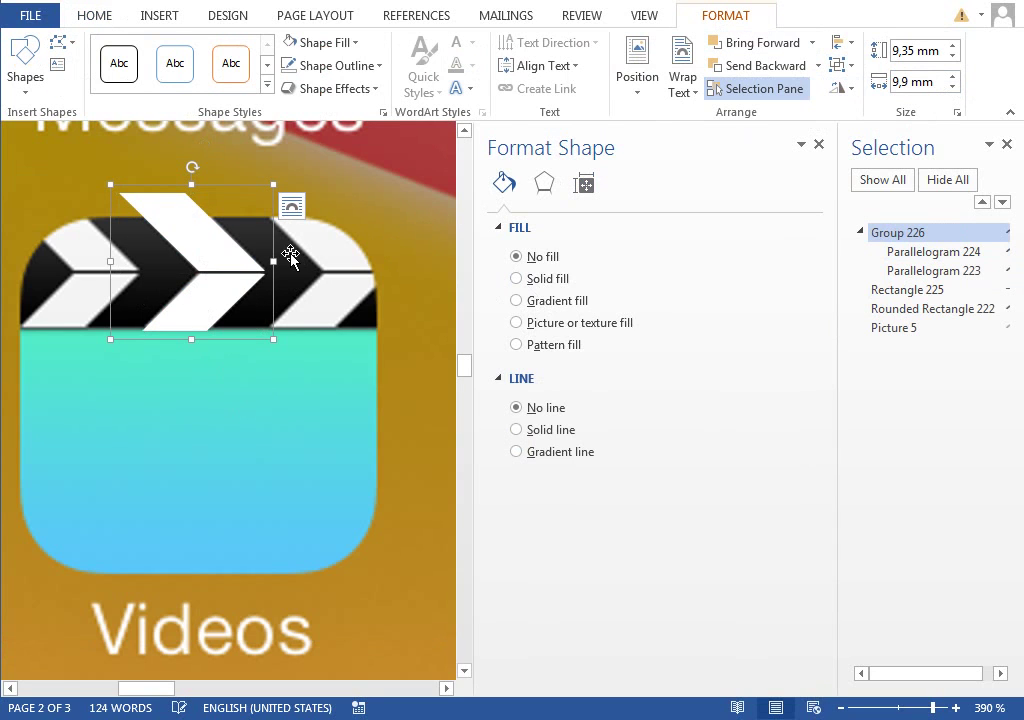
- Place two chevron copies alongside the first across the stripe, then zoom out
key(ctrl+v)
drag(251, 280, 231, 232)
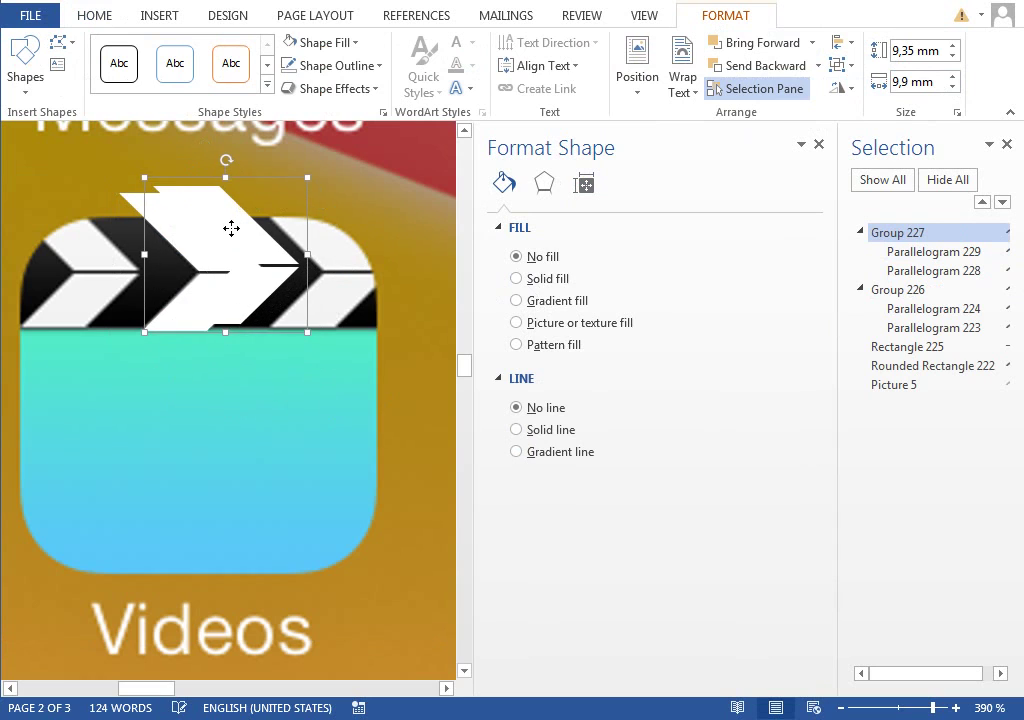
key(Right)
key(Right)
key(Right)
key(Right)
key(Right)
key(ctrl+Left)
key(ctrl+Left)
key(ctrl+Left)
key(ctrl+Left)
key(ctrl+Left)
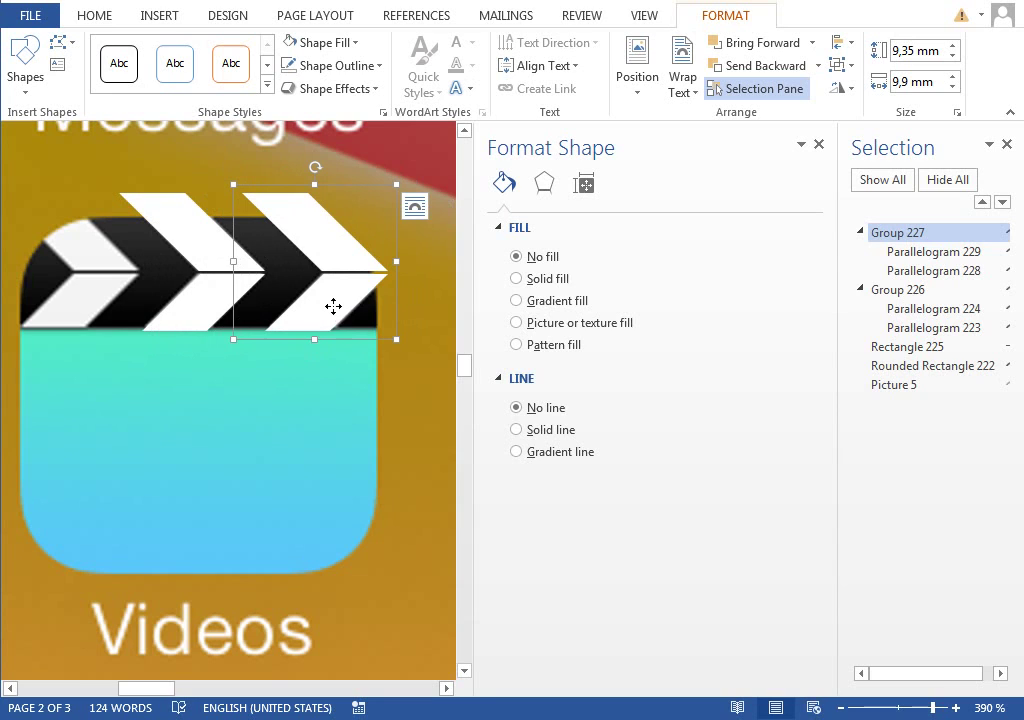
mouse_move(320, 304)
mouse_down()
mouse_move(172, 308)
mouse_move(79, 289)
mouse_up()
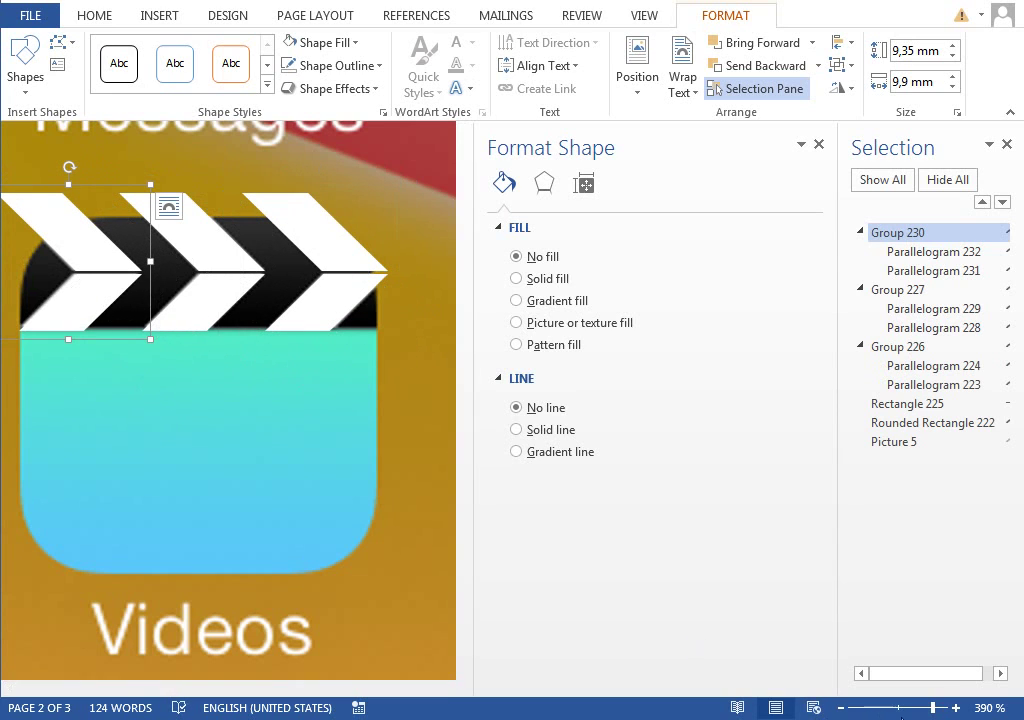
drag(930, 708, 918, 708)
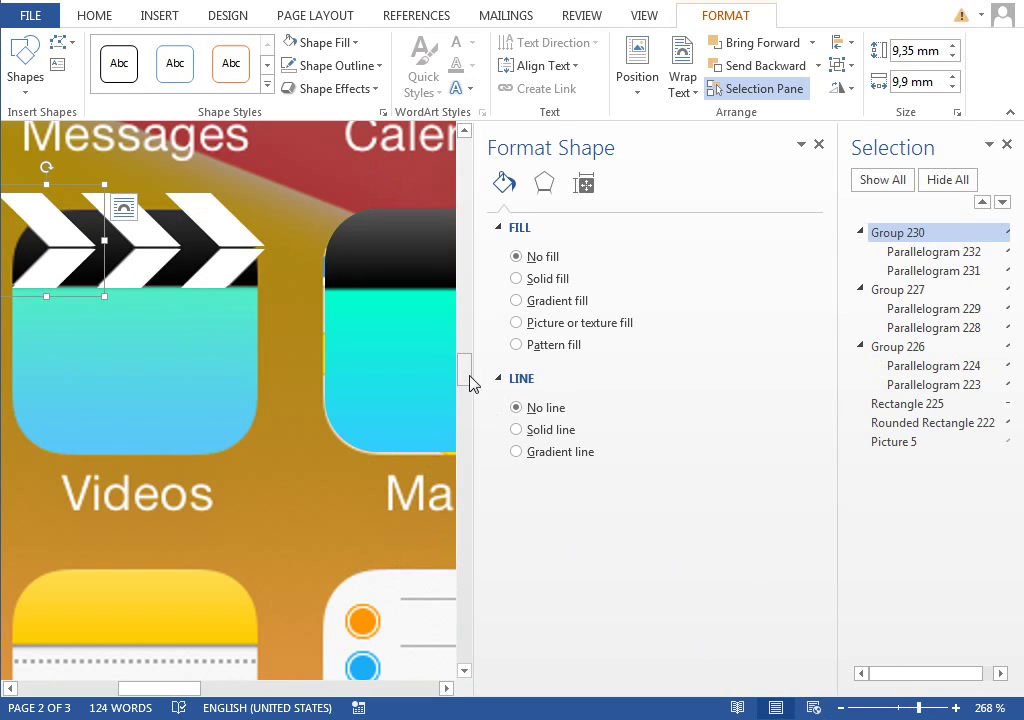
drag(469, 379, 469, 372)
drag(166, 695, 153, 688)
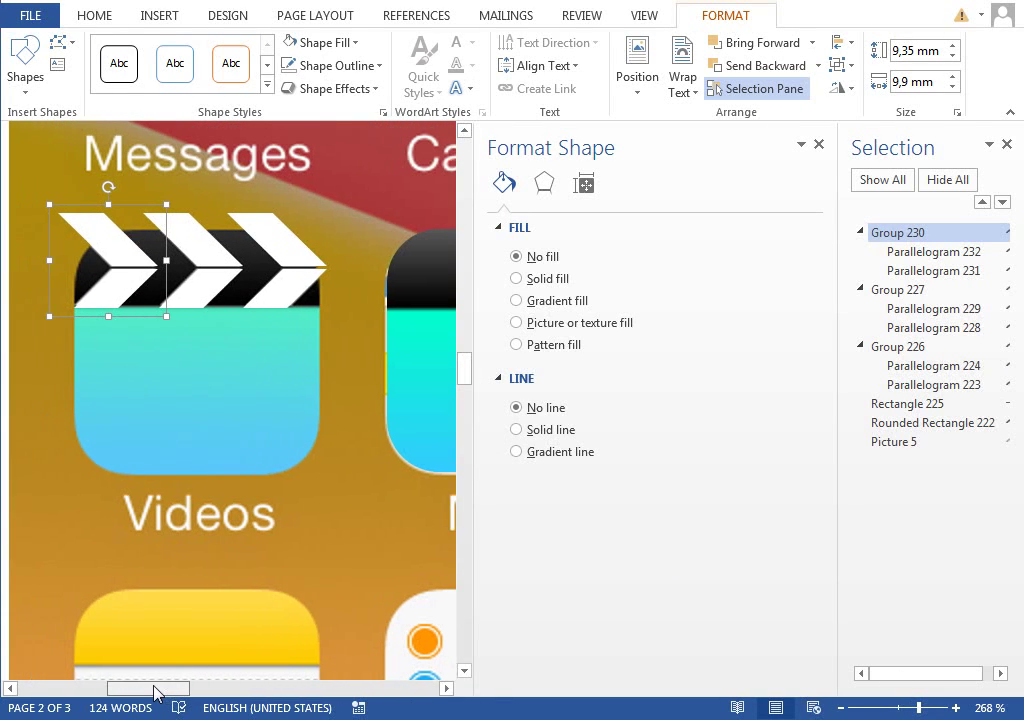
- Make Rectangle 225 fill-less and outline-free, then group it with the three chevron groups
click(903, 405)
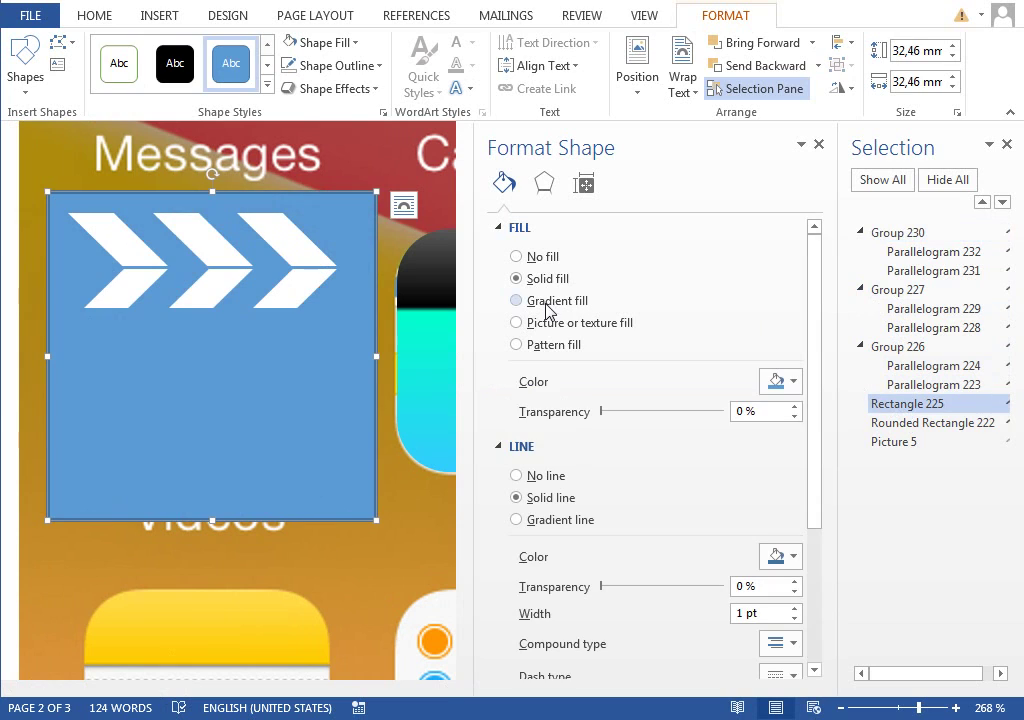
click(552, 478)
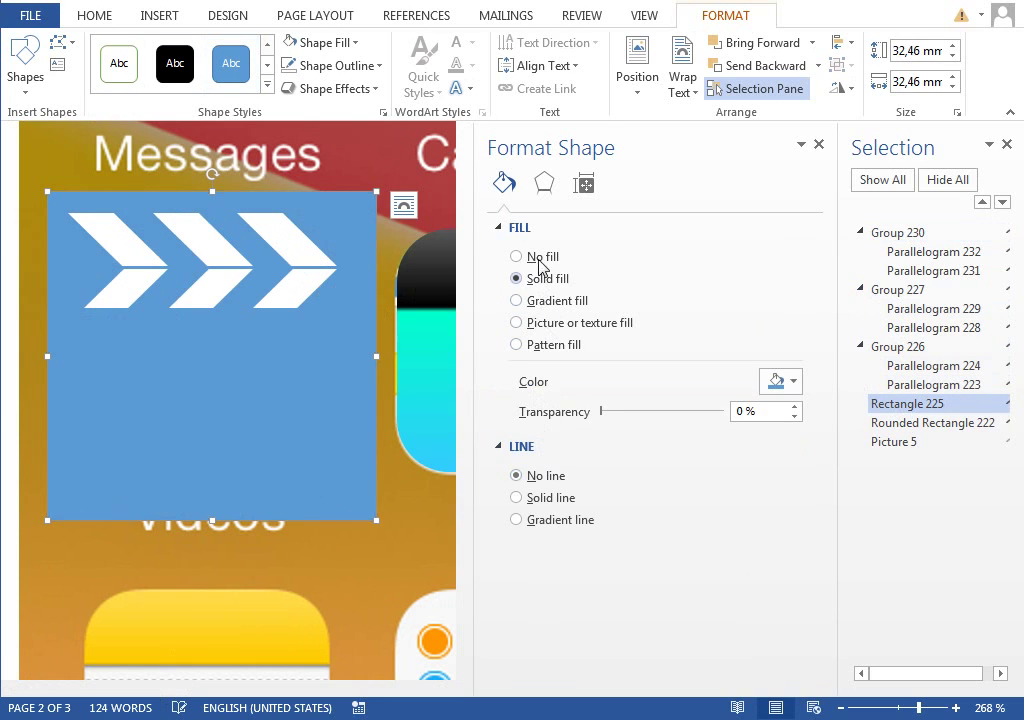
click(540, 258)
ctrl+click(880, 347)
ctrl+click(897, 291)
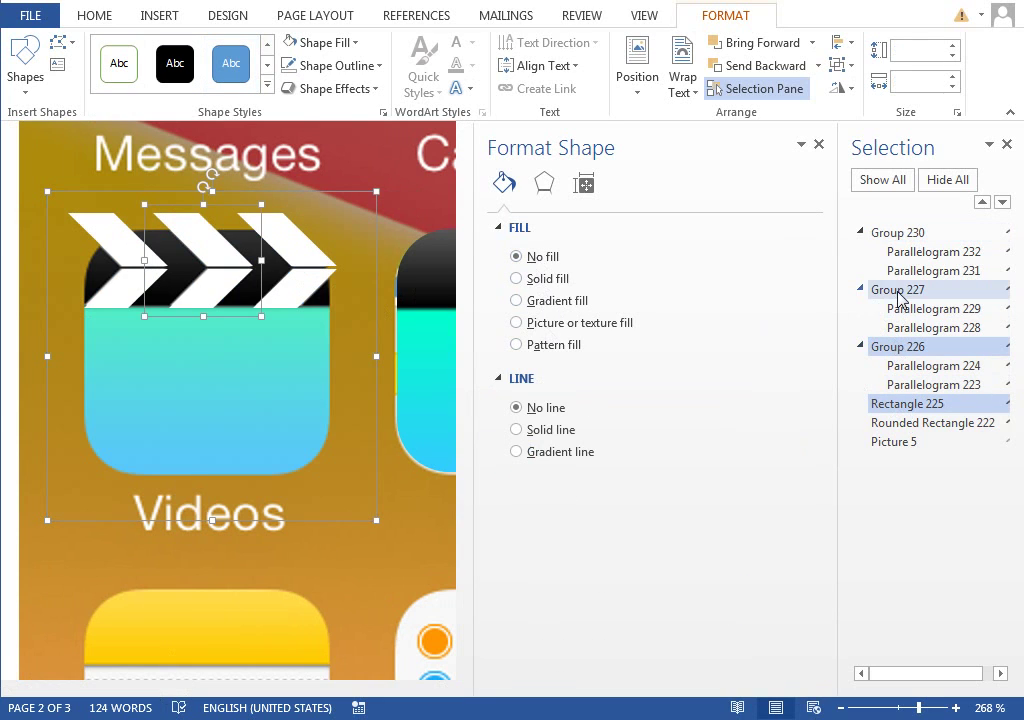
ctrl+click(899, 236)
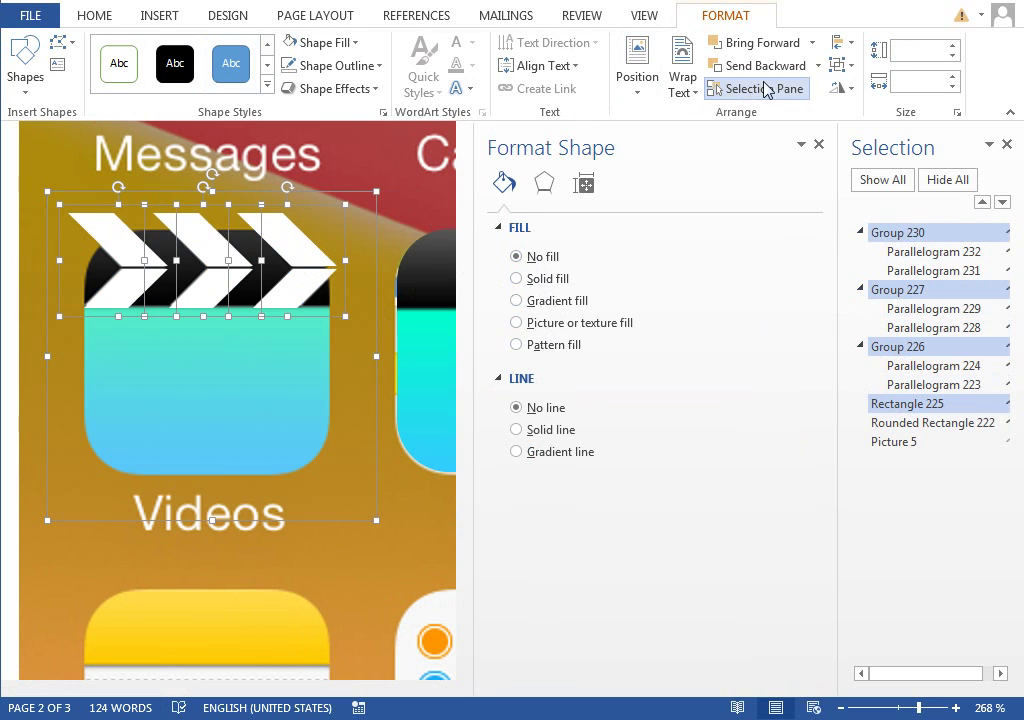
click(838, 66)
click(836, 88)
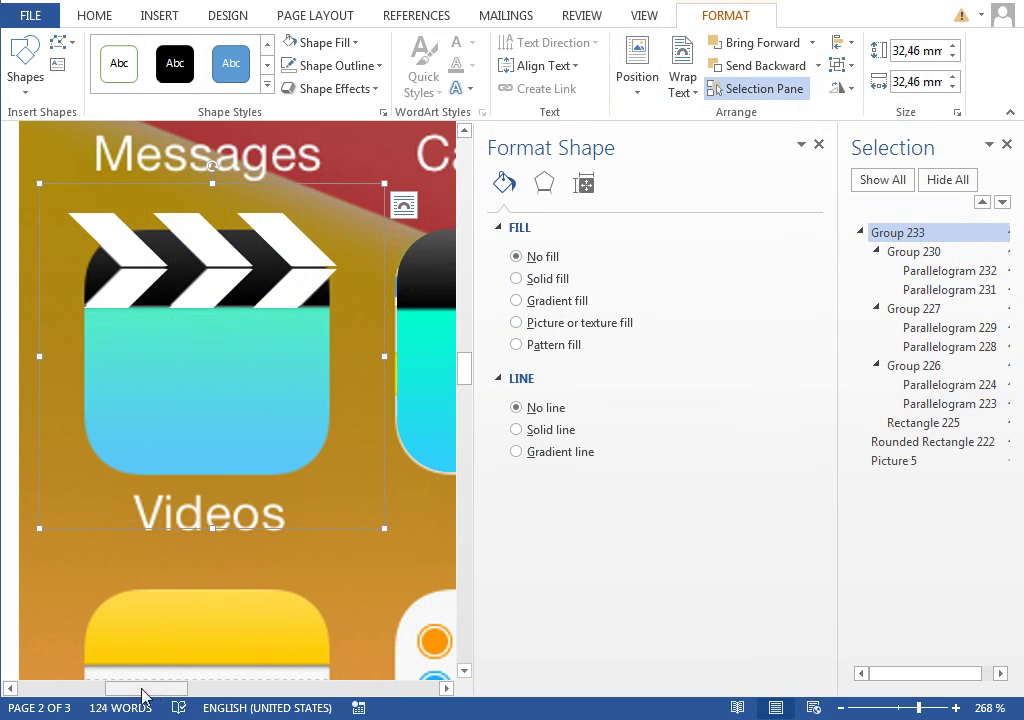
- Duplicate the gradient rounded square and select the copy
drag(142, 688, 177, 688)
click(295, 359)
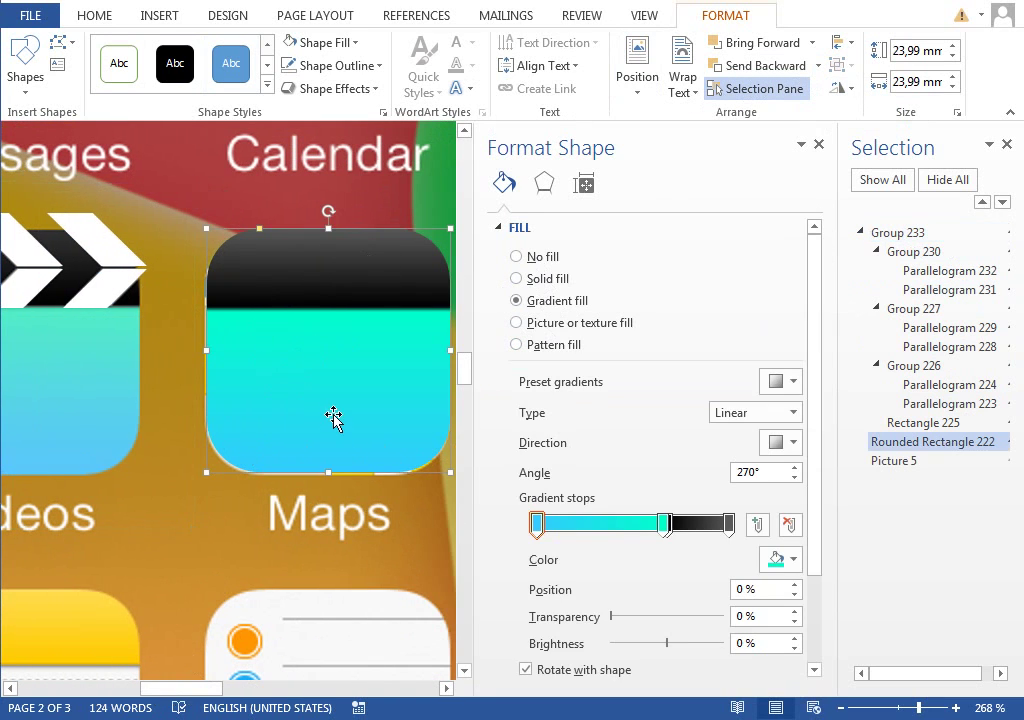
mouse_move(335, 420)
mouse_down()
mouse_move(219, 379)
mouse_move(165, 329)
mouse_up()
drag(229, 688, 176, 688)
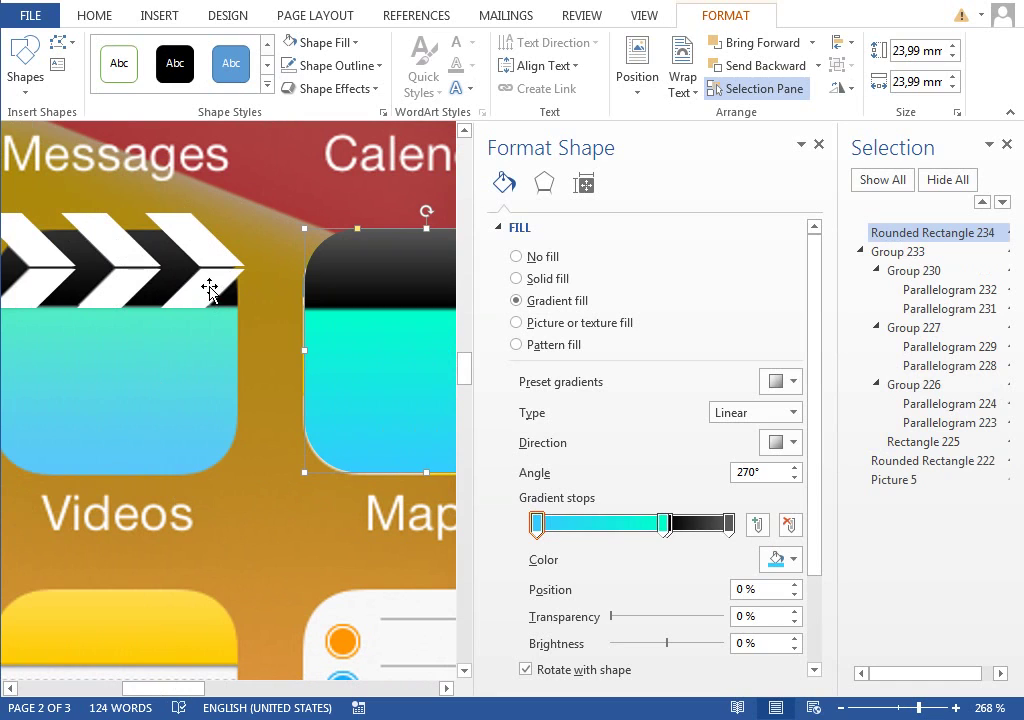
click(201, 258)
click(341, 260)
click(185, 240)
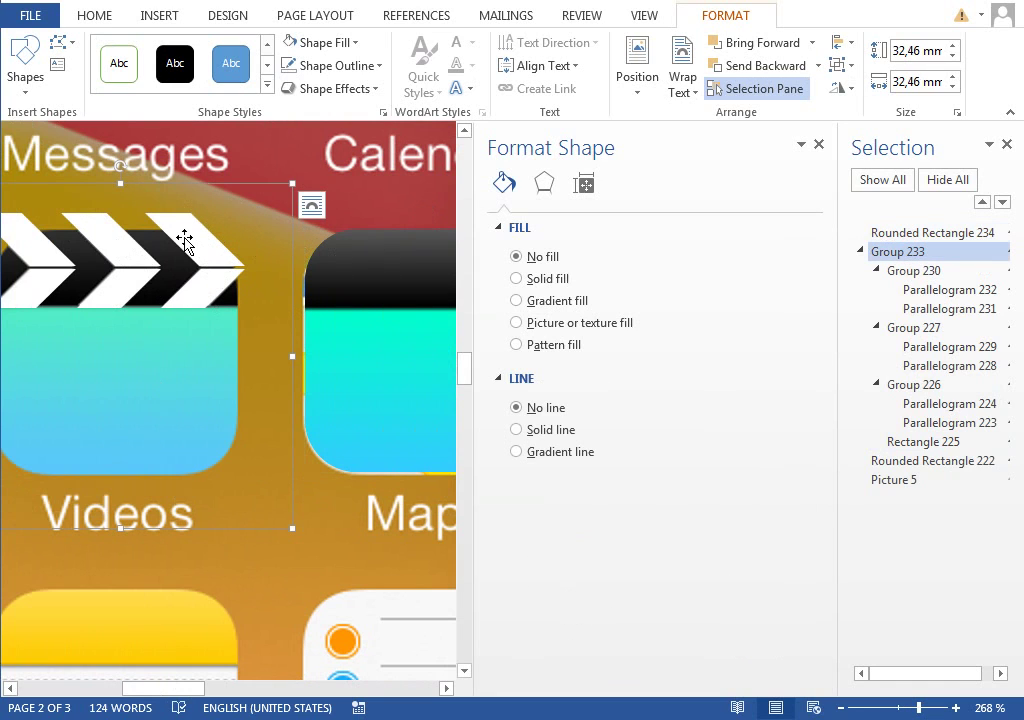
click(379, 286)
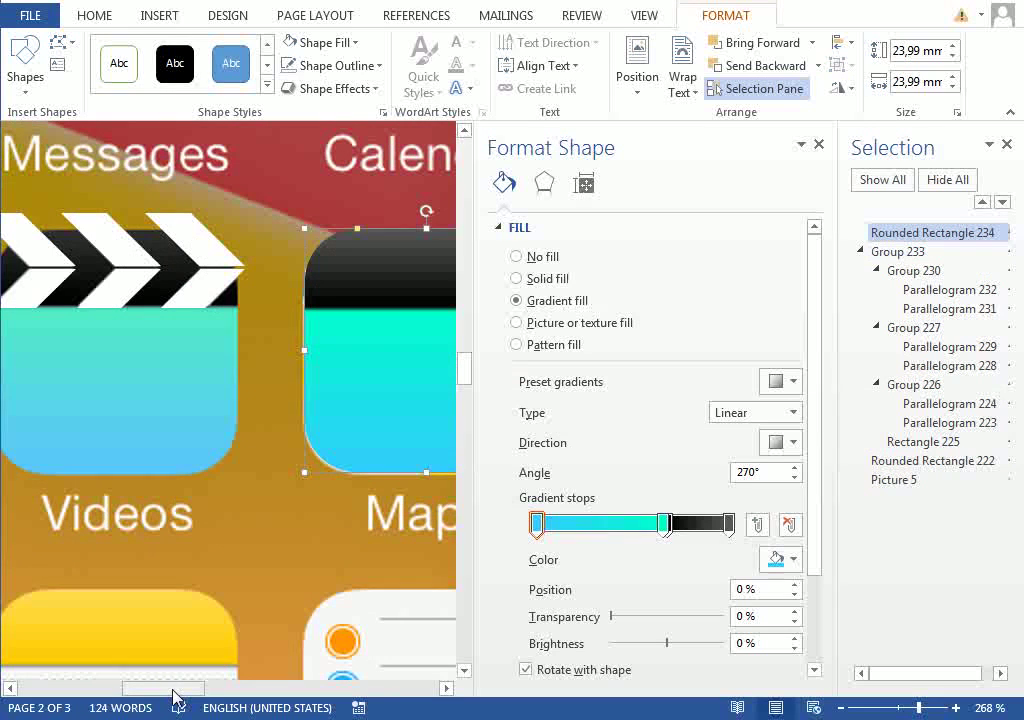
drag(178, 688, 196, 688)
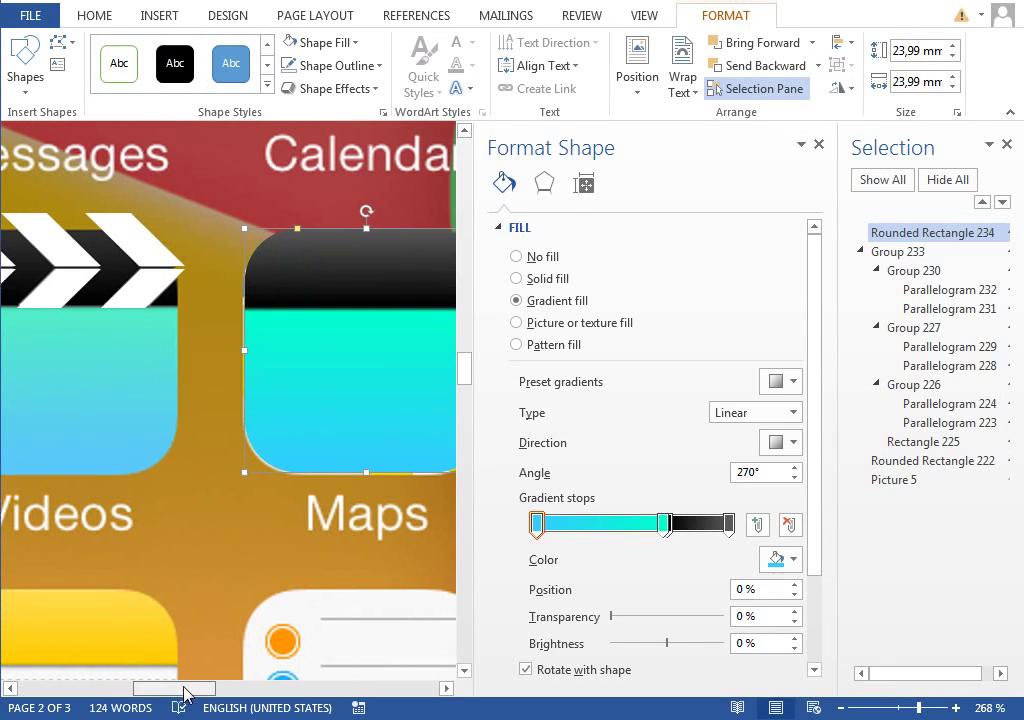
- Picture-fill the copy with the clipboard clapper, tiled and centered, offset Y 1,5 pt
click(560, 323)
drag(206, 686, 217, 686)
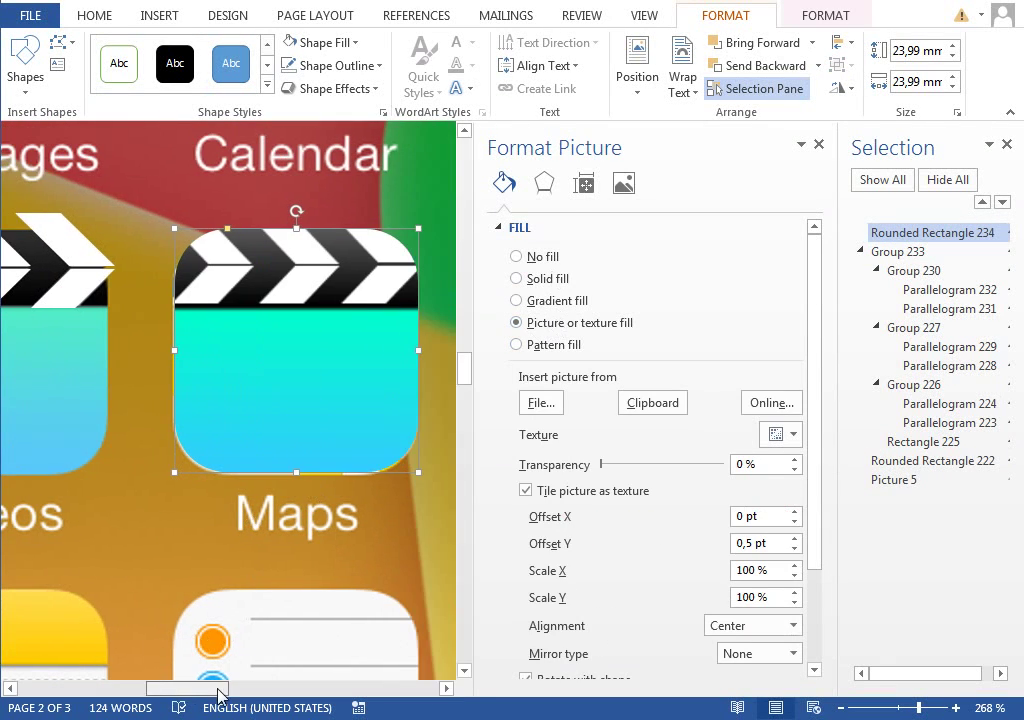
click(648, 404)
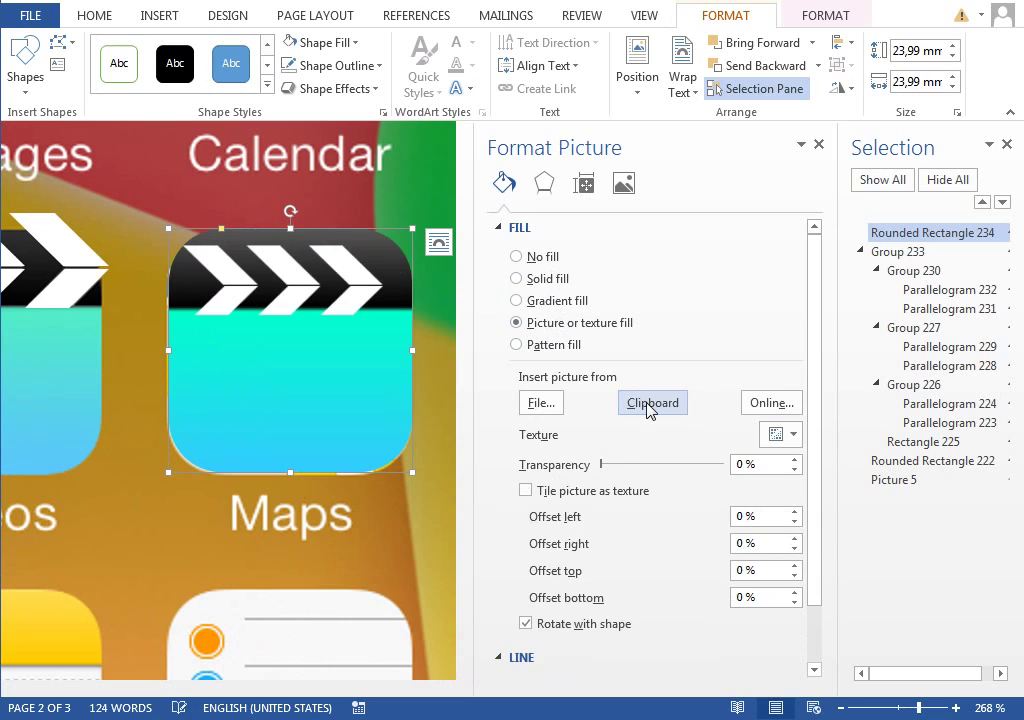
click(526, 490)
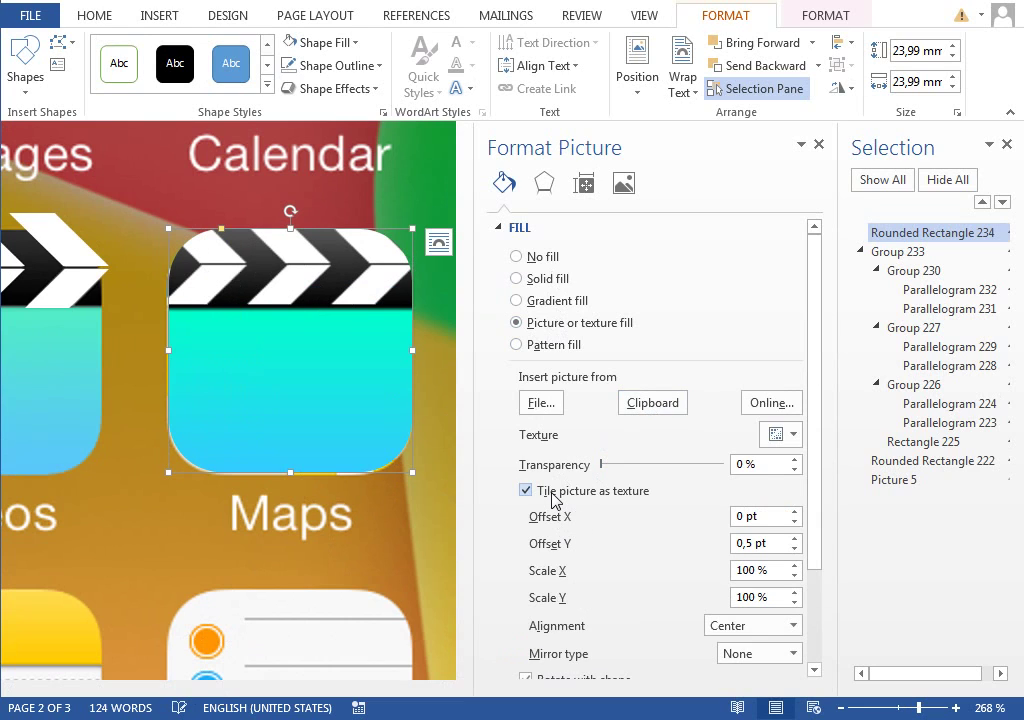
scroll(810, 570, down, 3)
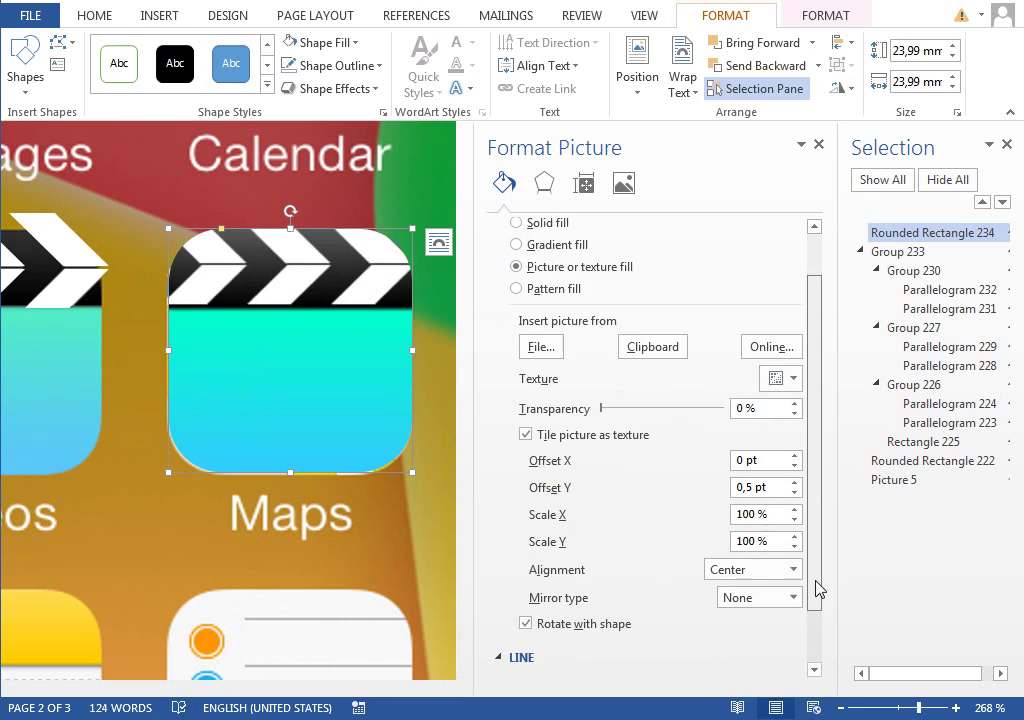
click(744, 562)
click(752, 658)
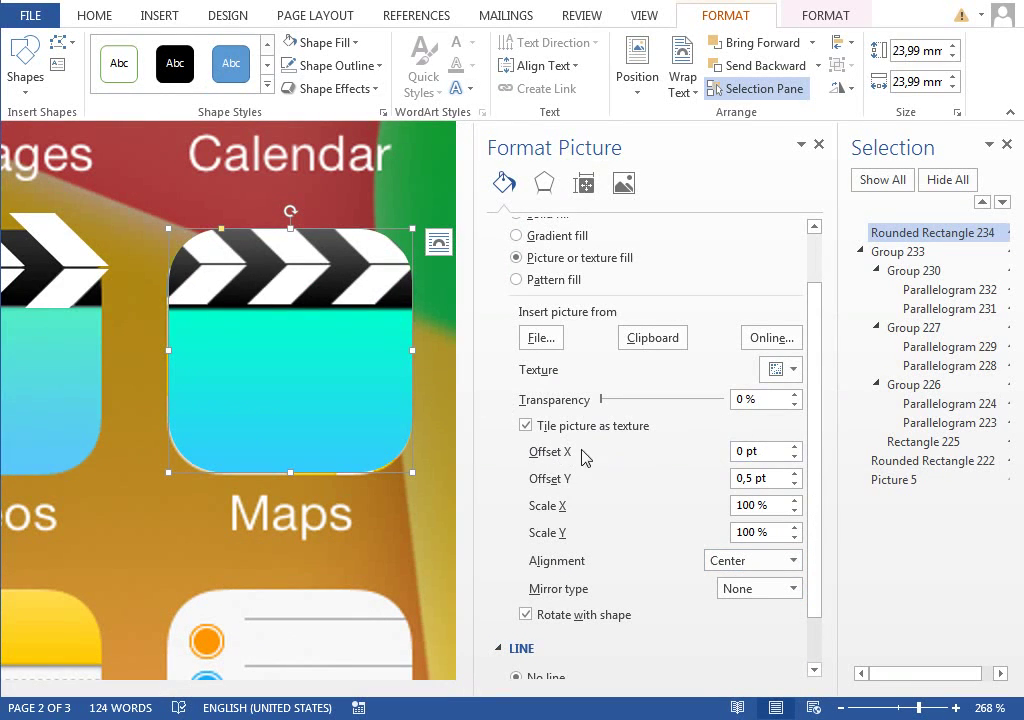
click(794, 476)
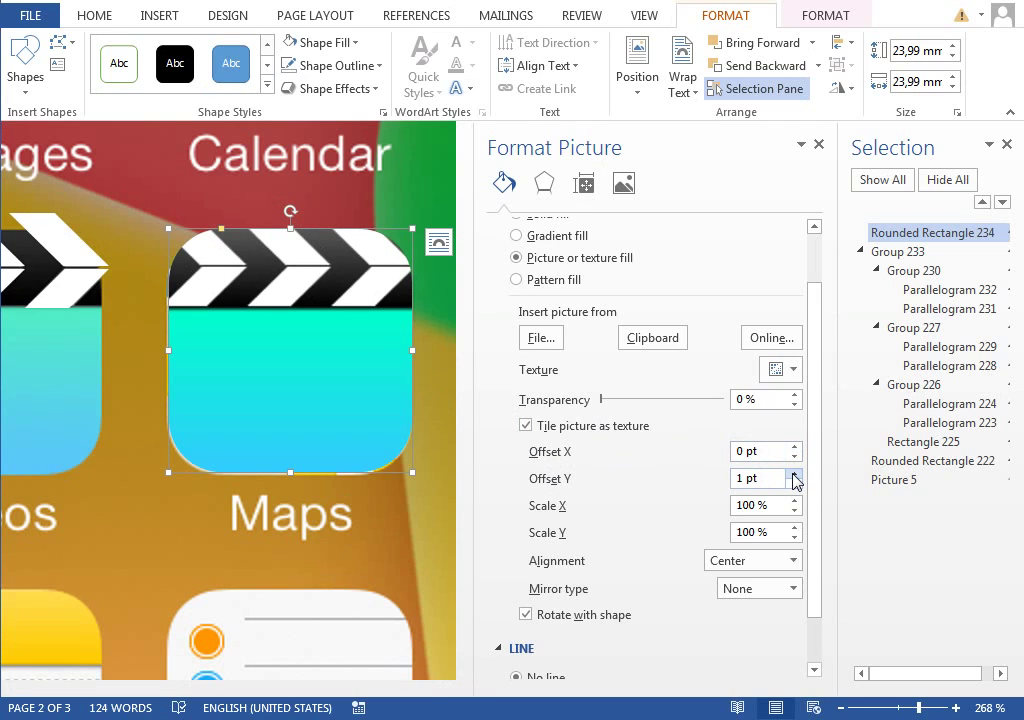
click(794, 476)
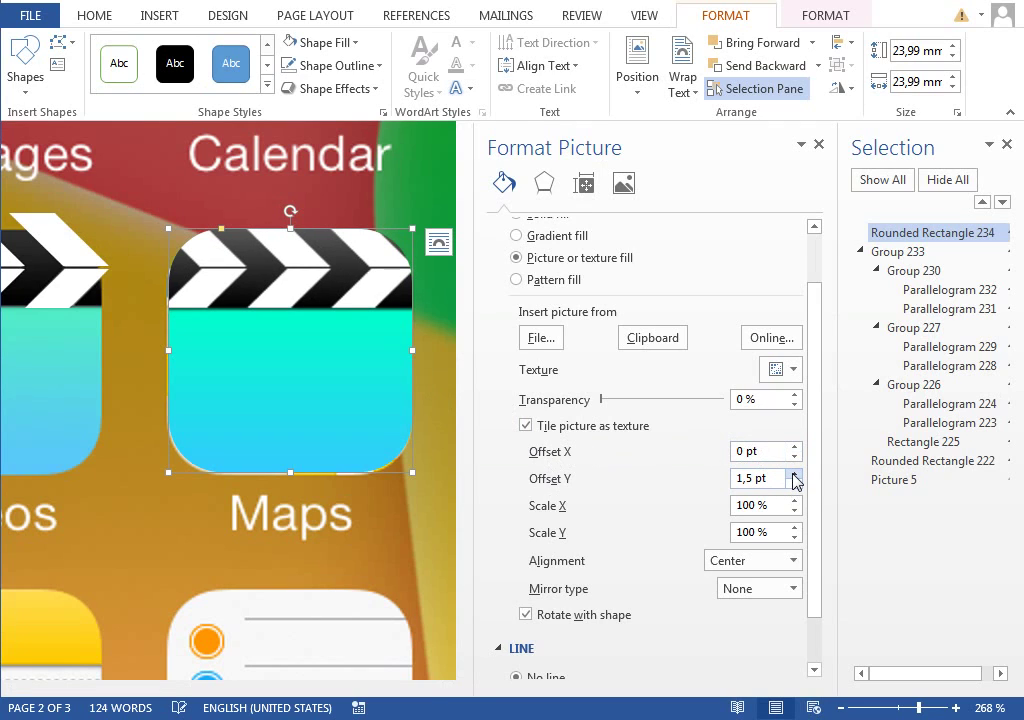
click(903, 710)
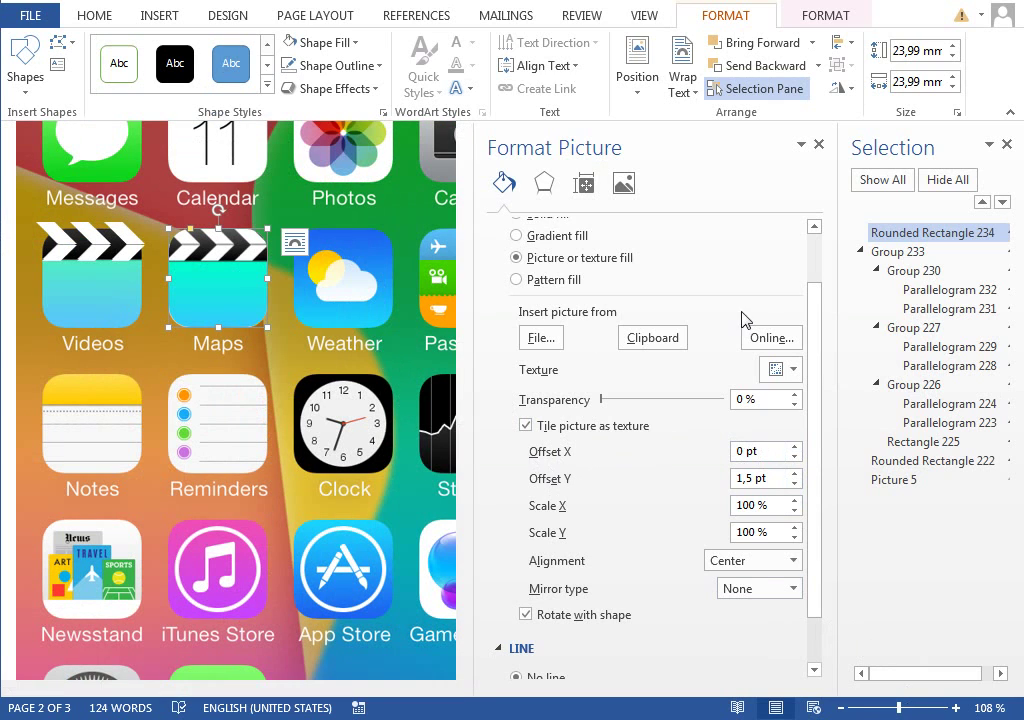
- Nudge the two rounded squares slightly right and down, then group them together
click(860, 251)
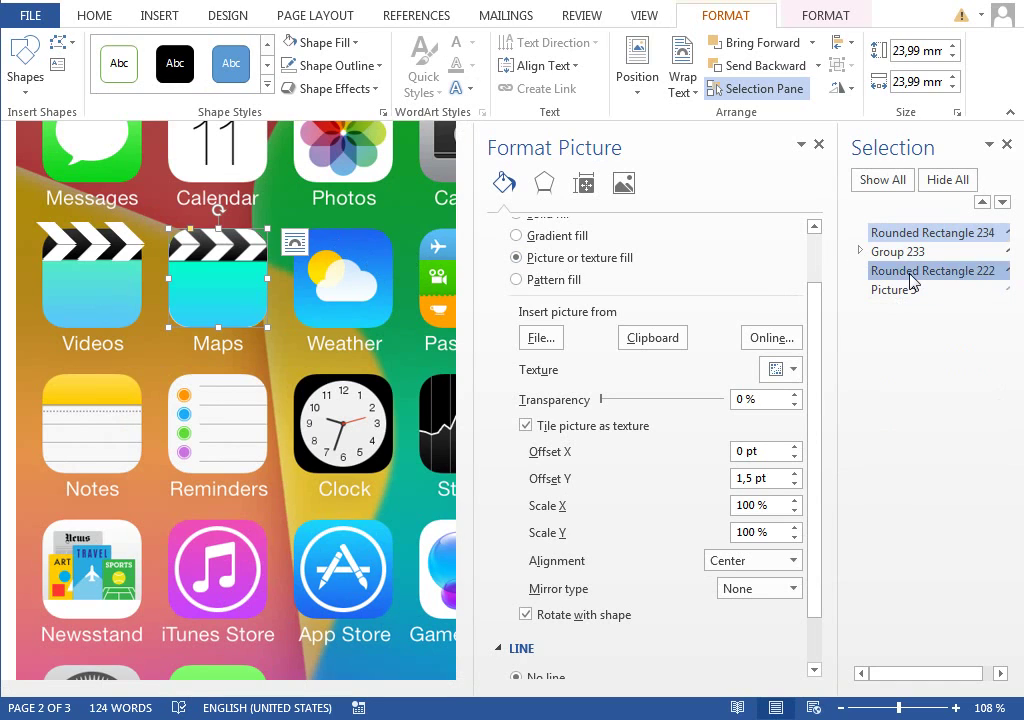
drag(249, 265, 266, 279)
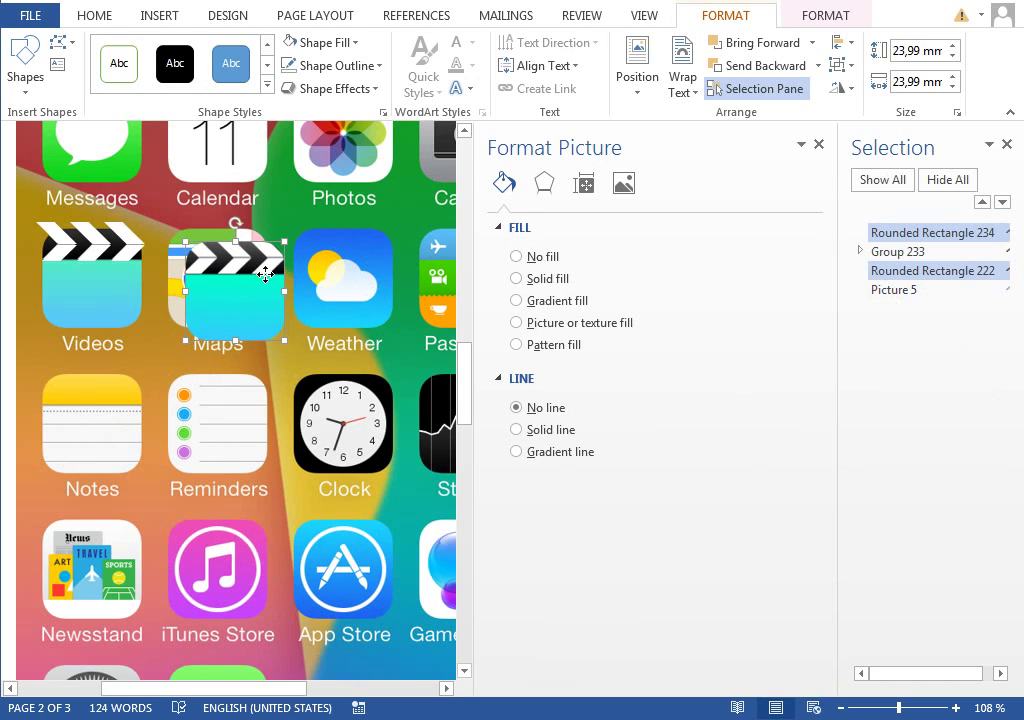
click(840, 66)
click(870, 92)
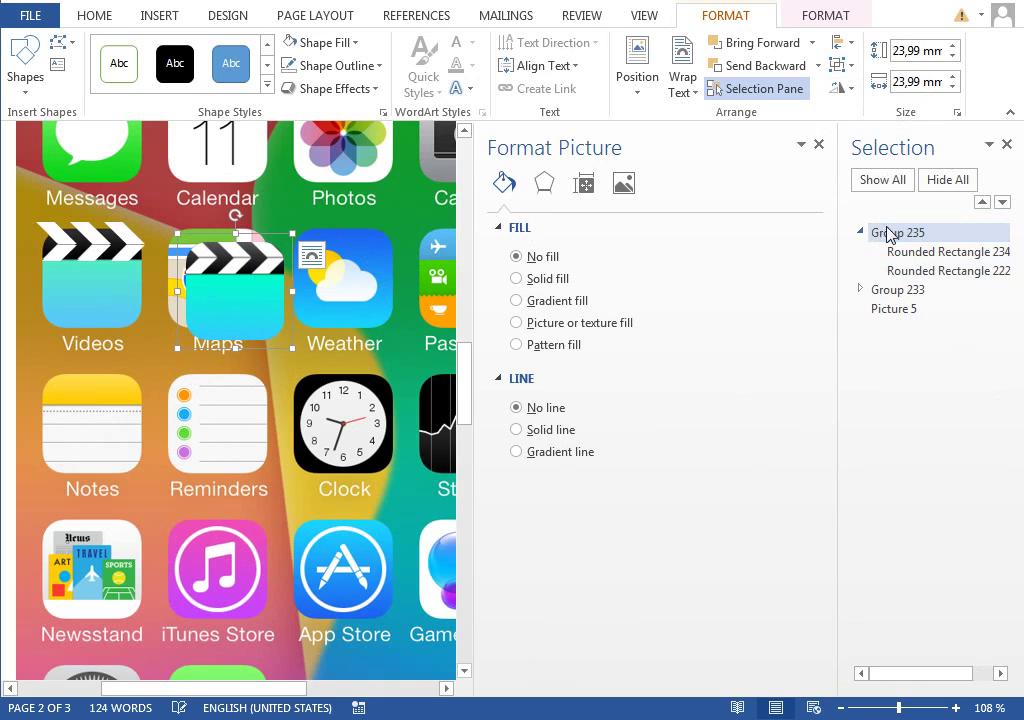
- Rename the new group 'videos icon' in the Selection Pane
click(898, 232)
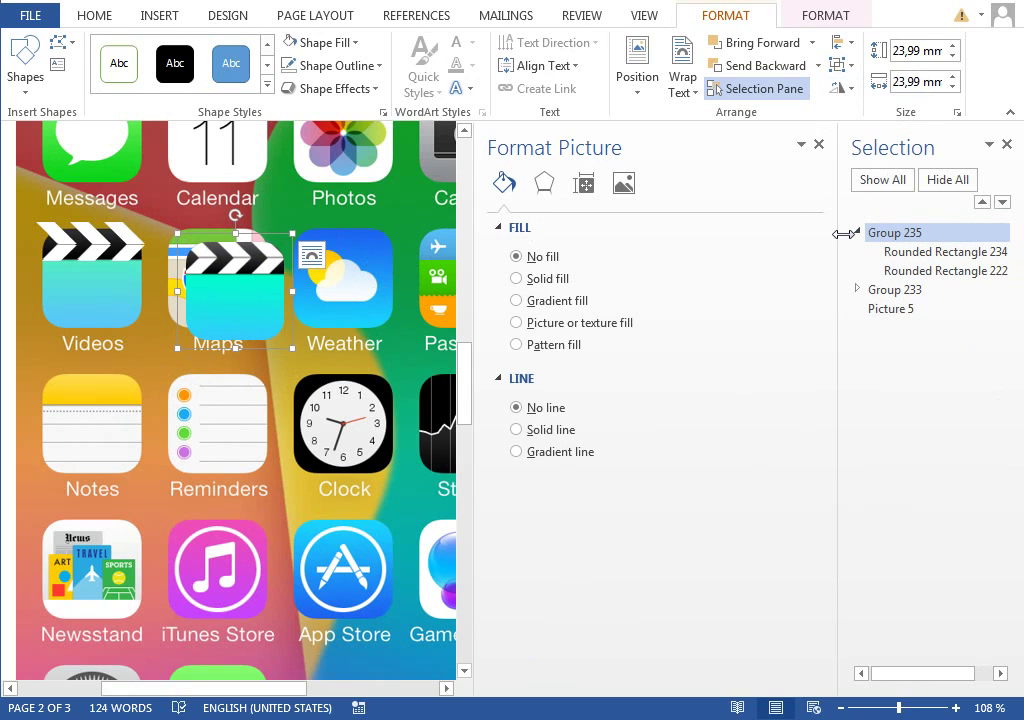
key(Escape)
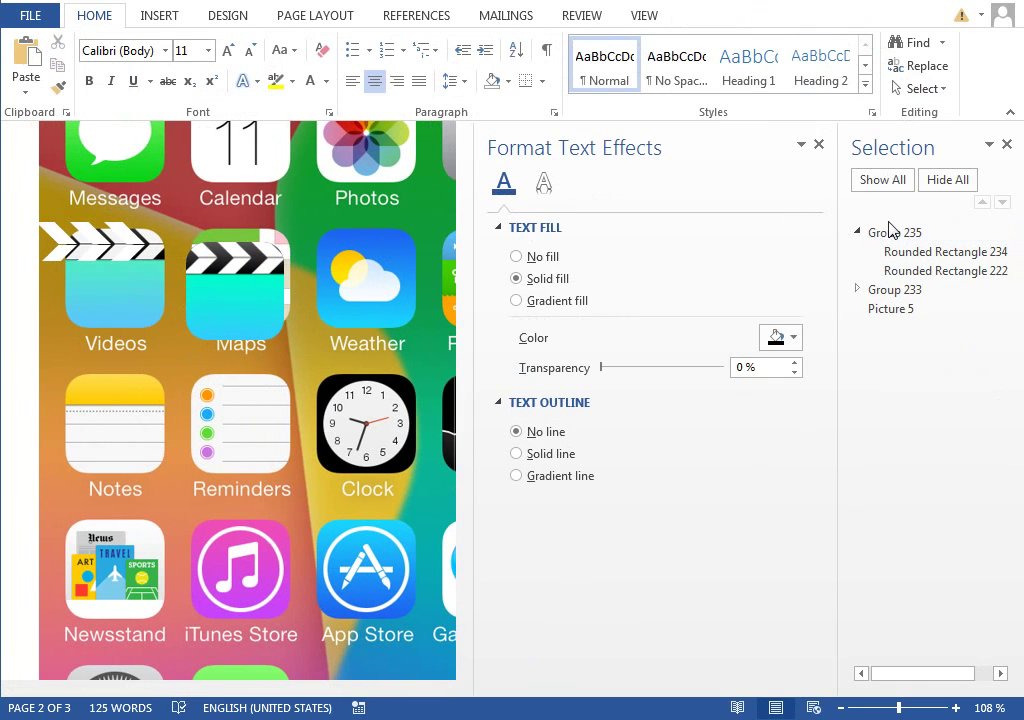
click(898, 232)
double_click(898, 232)
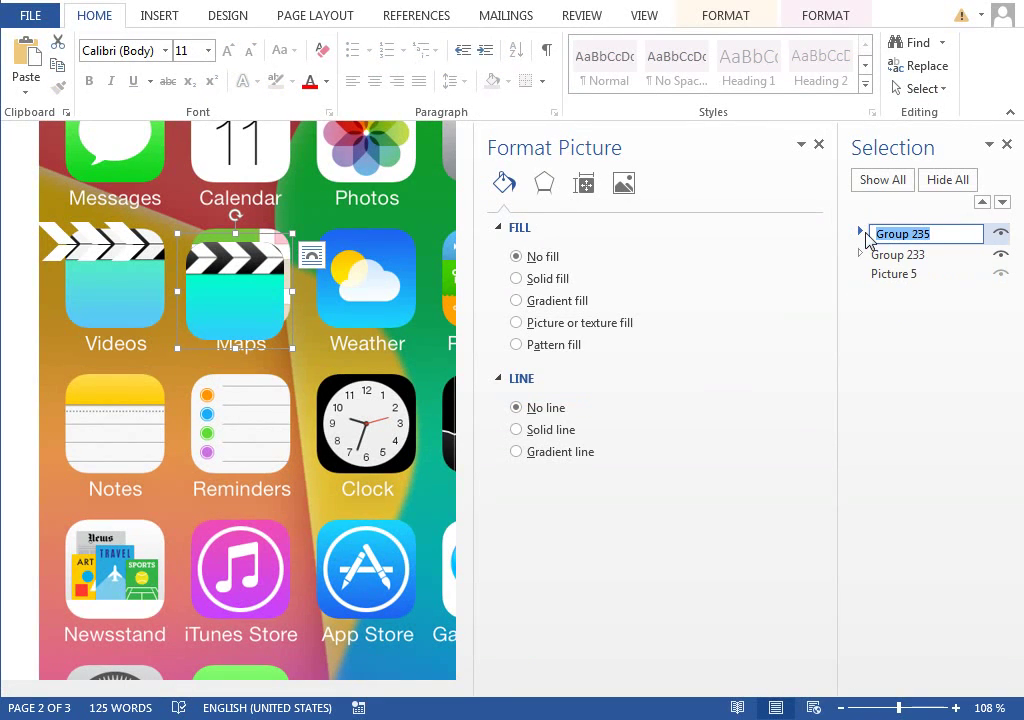
text(videos i)
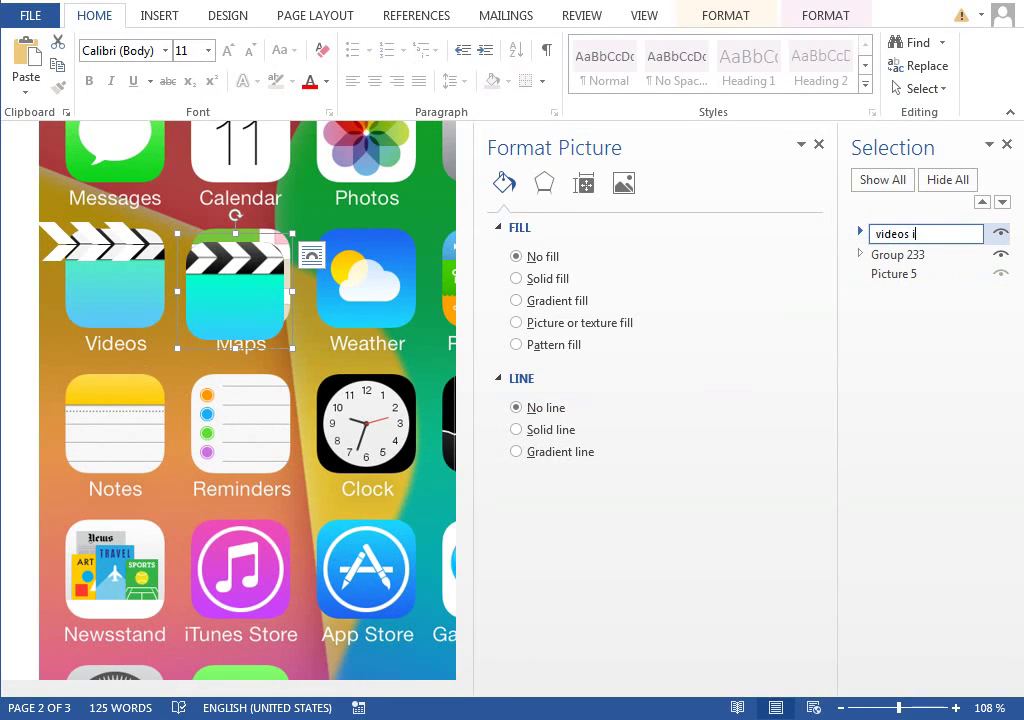
text(con)
key(Return)
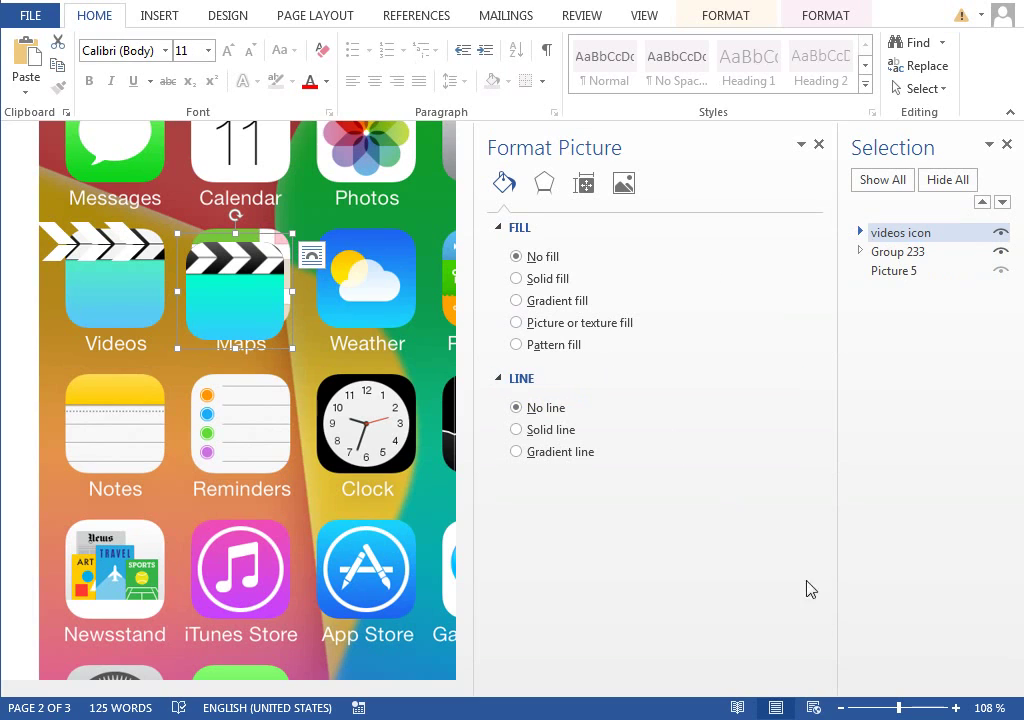
- Zoom out to 48% and move the videos icon onto page one's screenshot beside Music
click(819, 146)
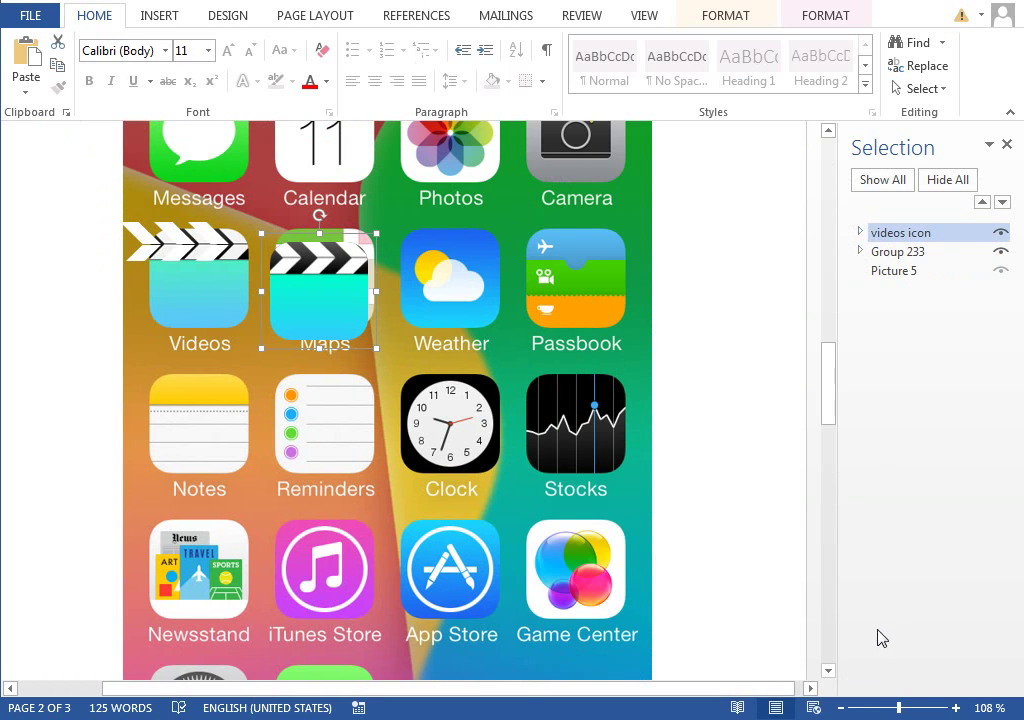
click(871, 708)
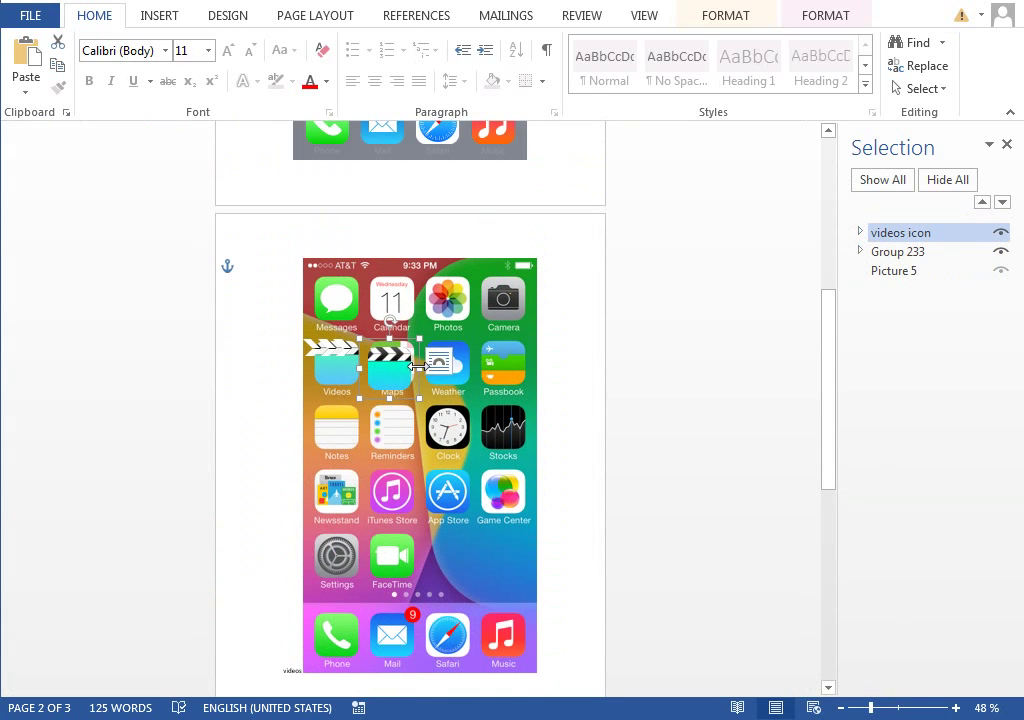
drag(420, 365, 571, 167)
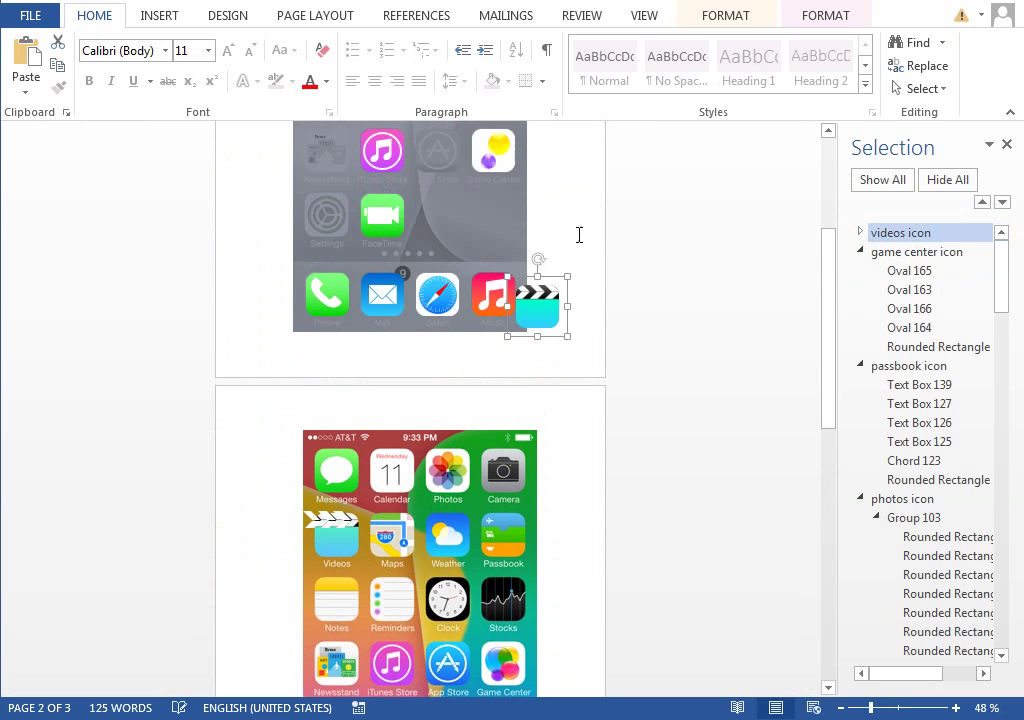